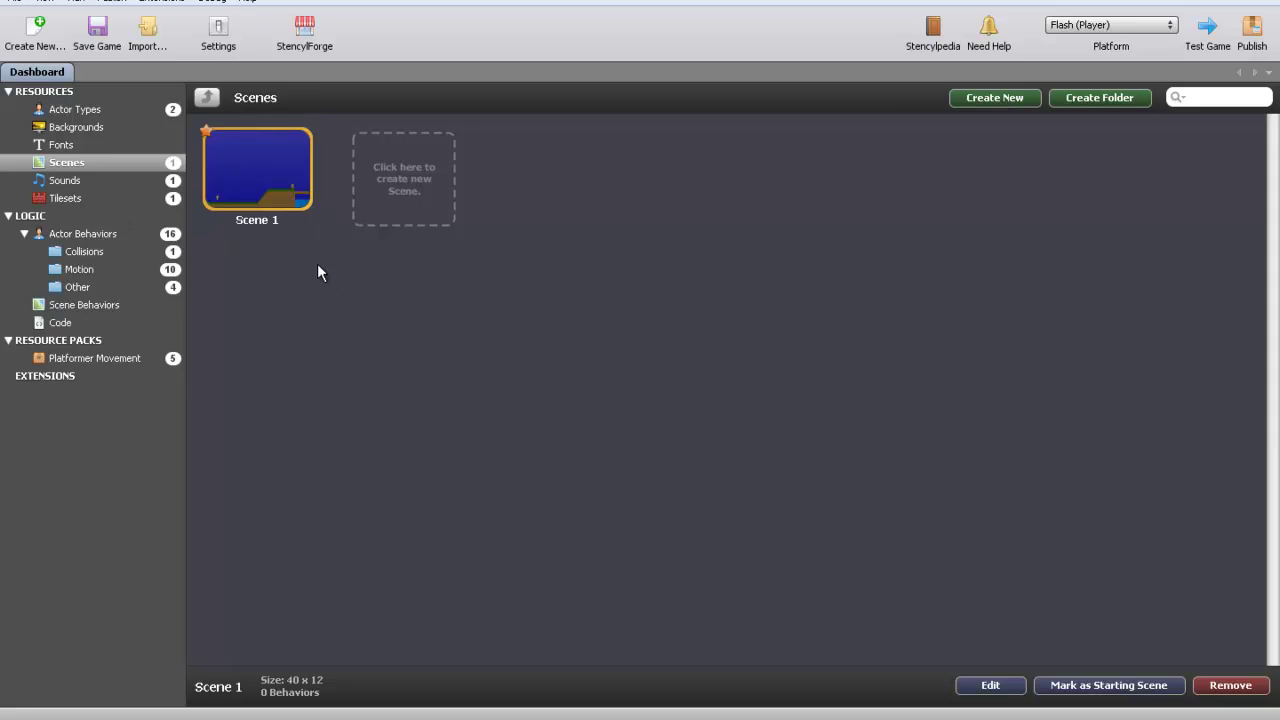
- Open Scene 1 in its own editor and scroll through the level and Tiles palette
double_click(261, 182)
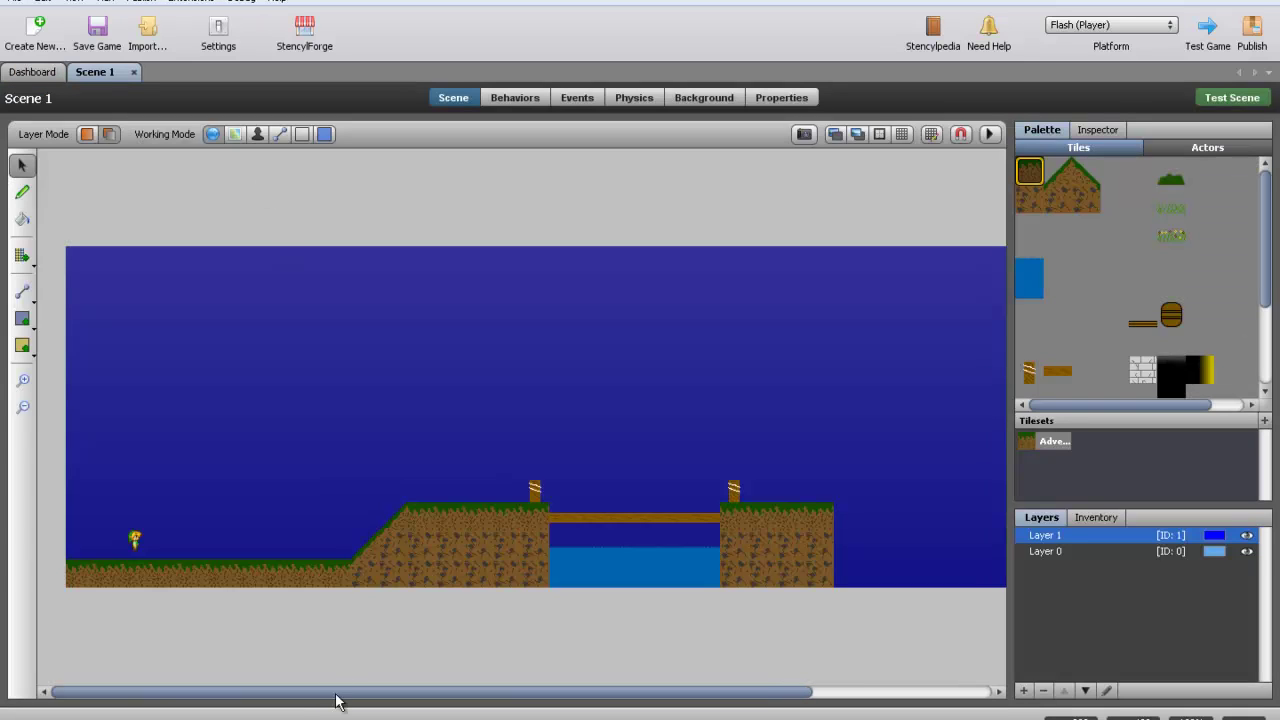
left_click_drag(323, 693, 576, 673)
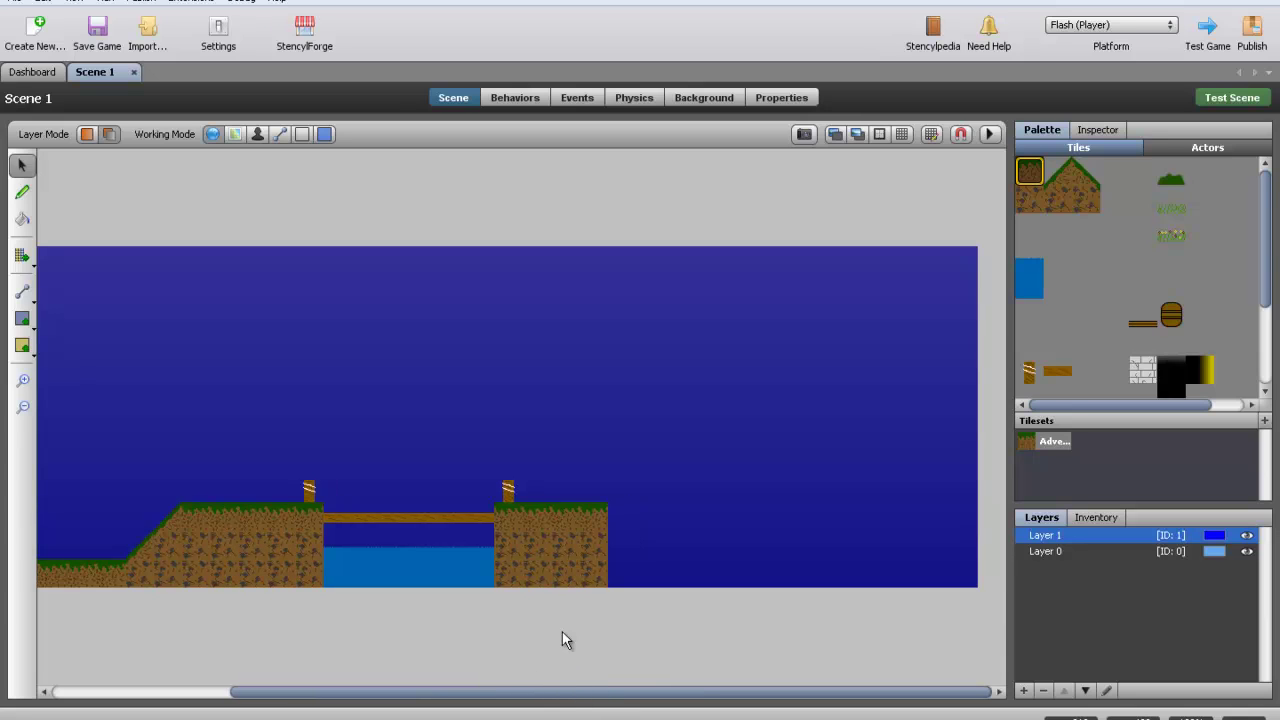
scroll(1212, 318, "down", 1)
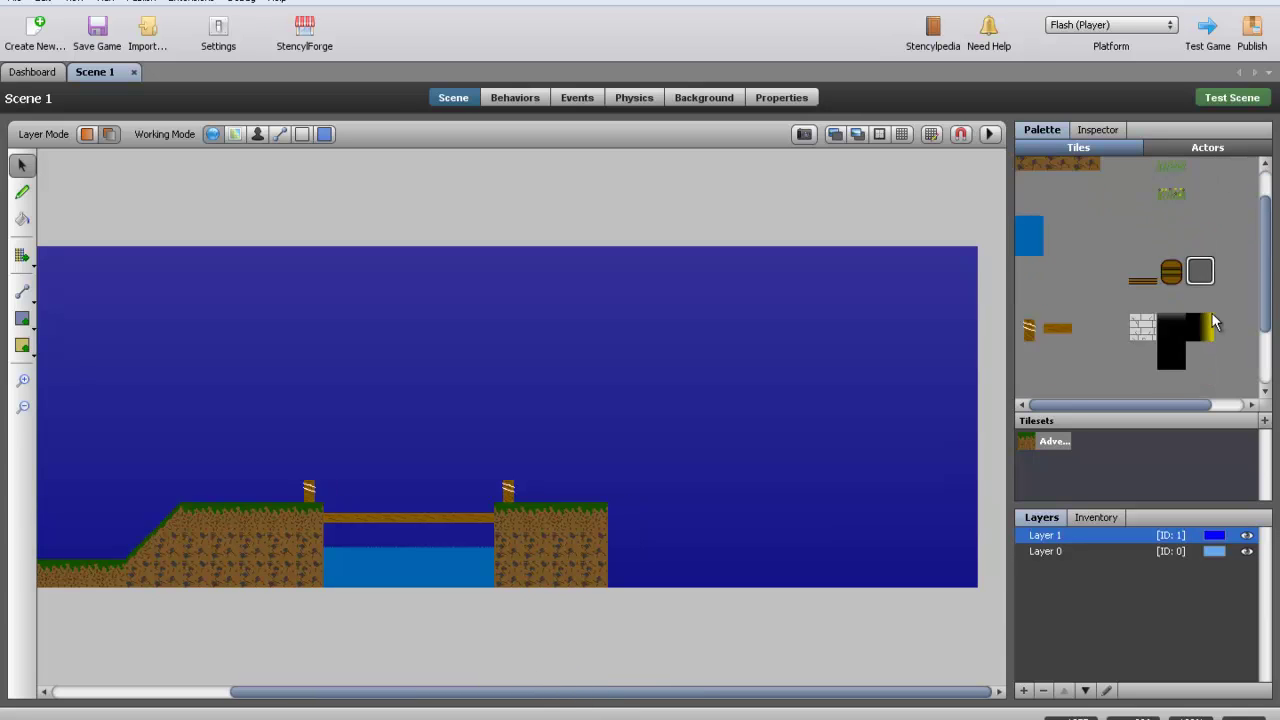
scroll(1212, 322, "up", 1)
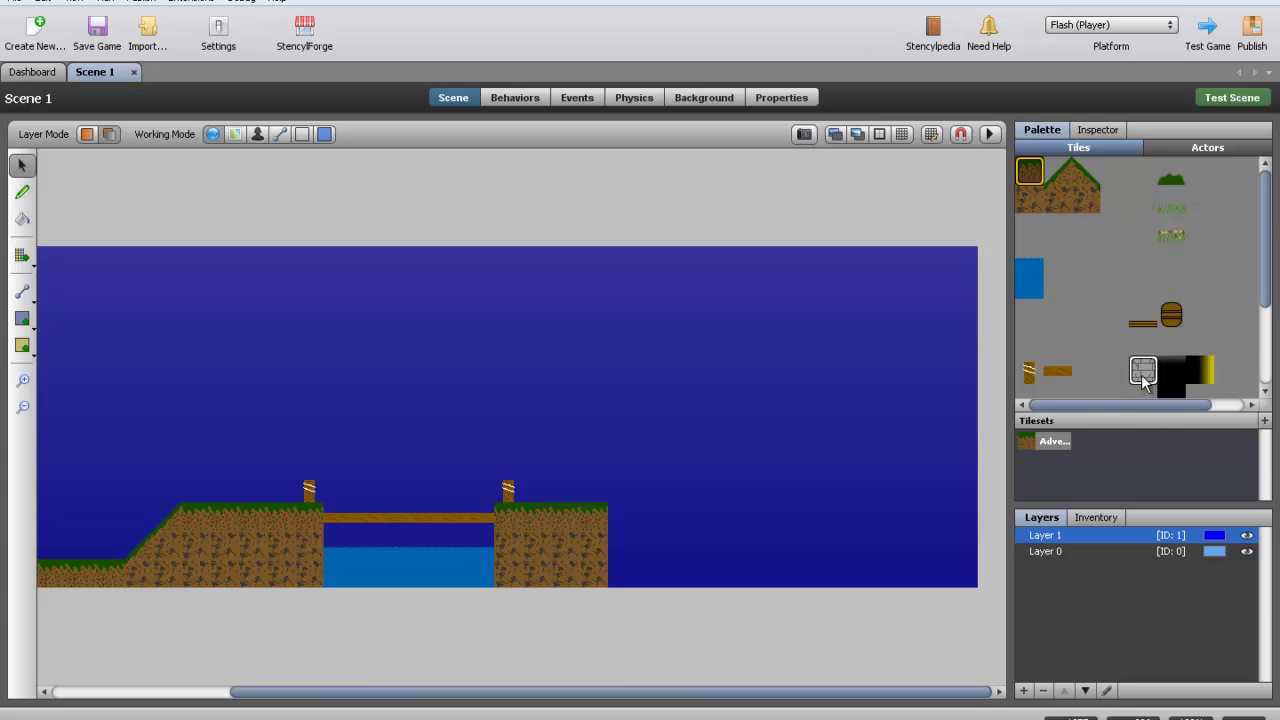
scroll(1143, 360, "down", 3)
scroll(1143, 340, "up", 3)
- Fetch the Adventure Pack tileset from StencylForge, replace the existing copy, and close its editor
left_click(30, 73)
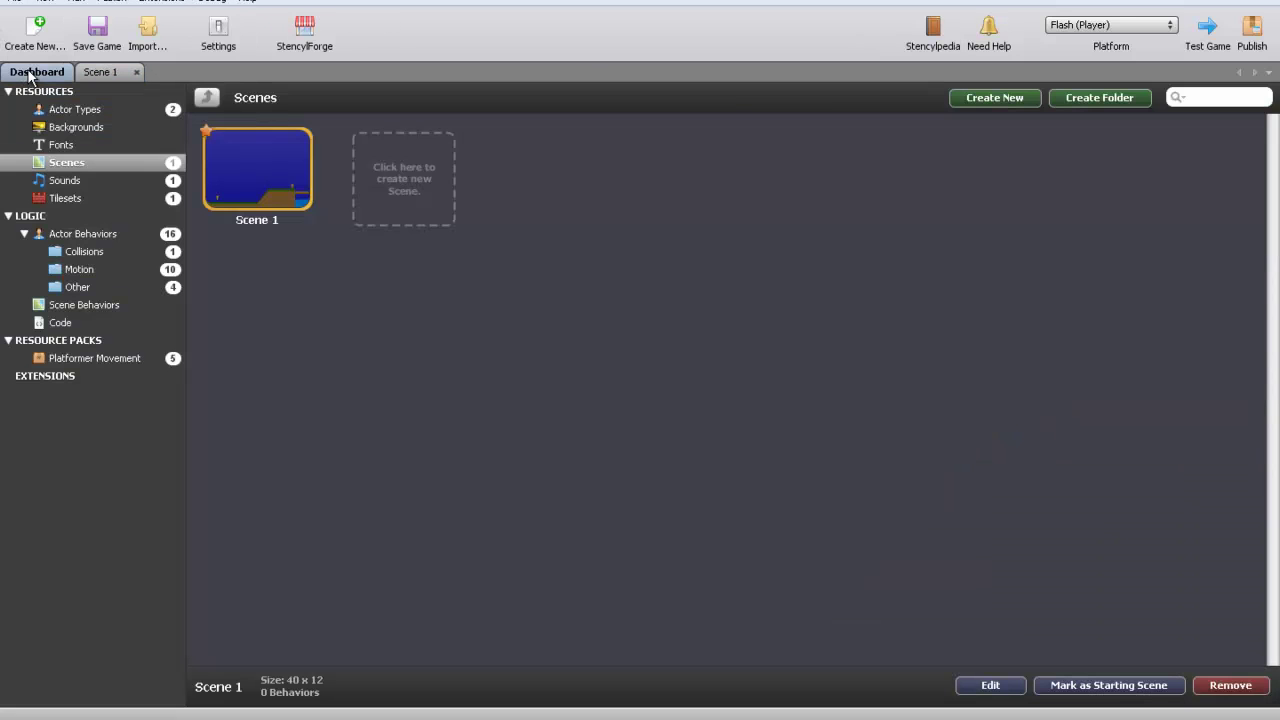
left_click(304, 33)
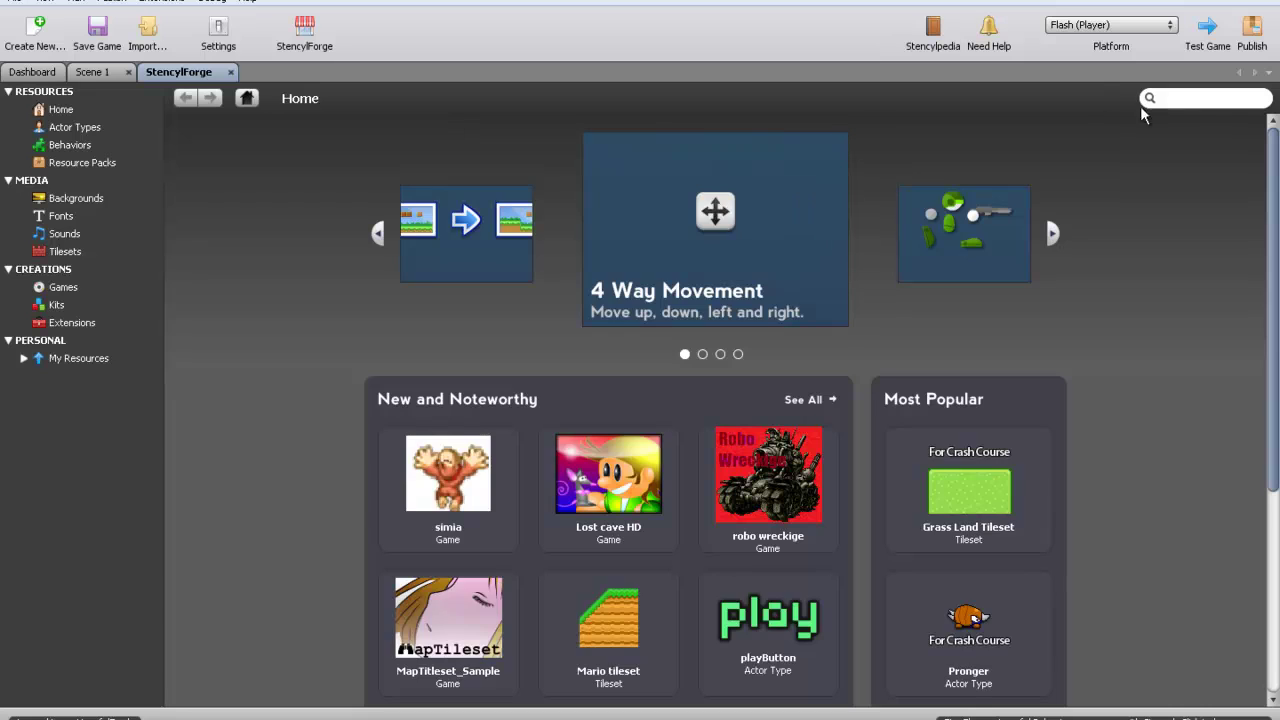
left_click(1219, 101)
scroll(1168, 466, "down", 3)
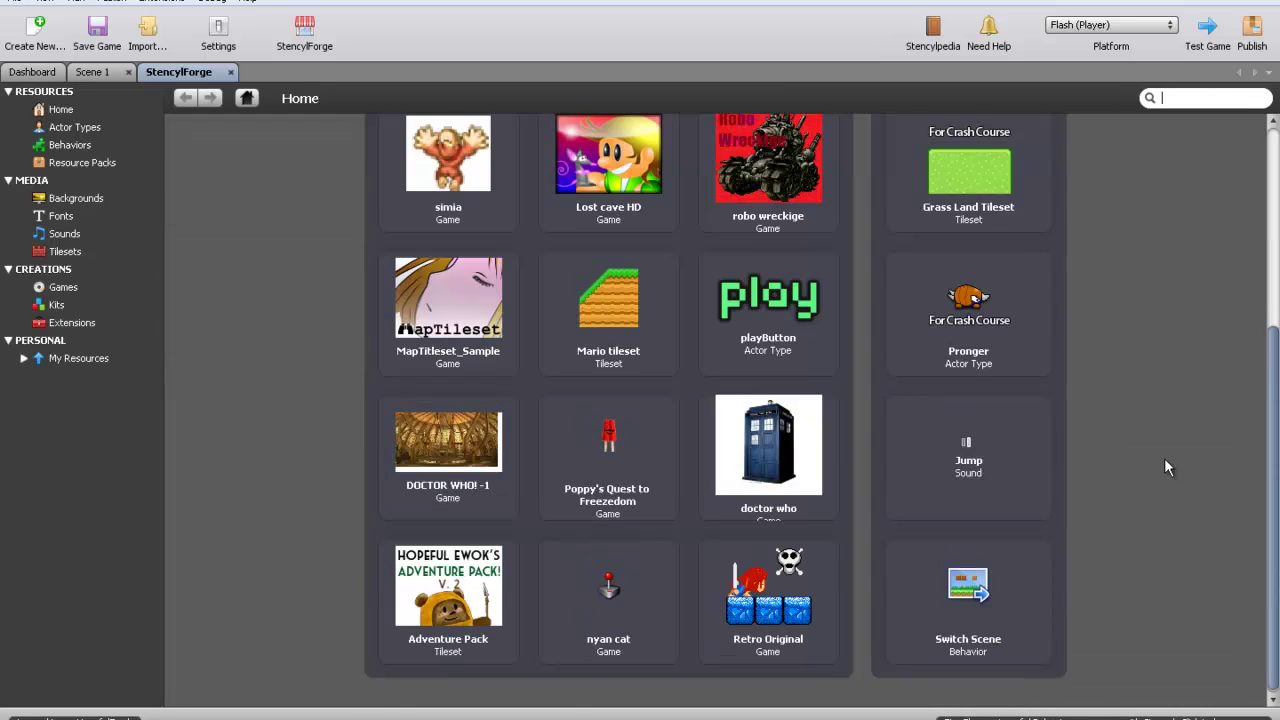
left_click(423, 579)
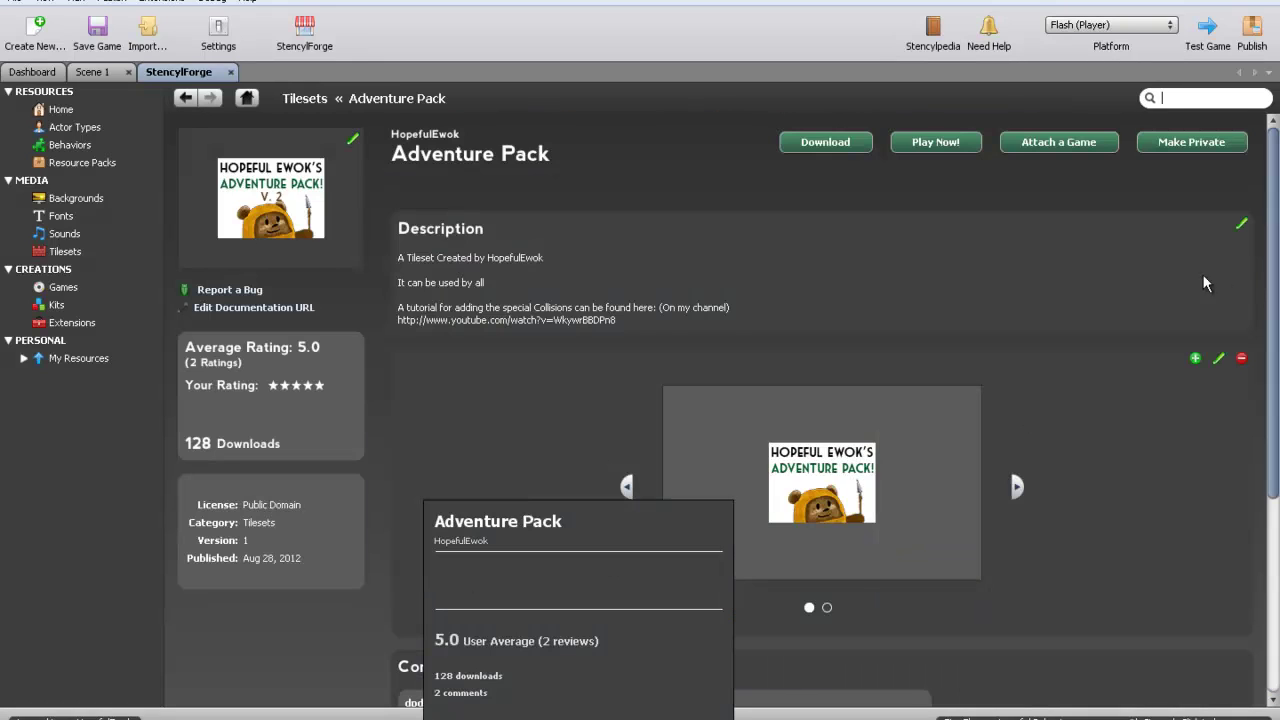
left_click(841, 143)
left_click(723, 407)
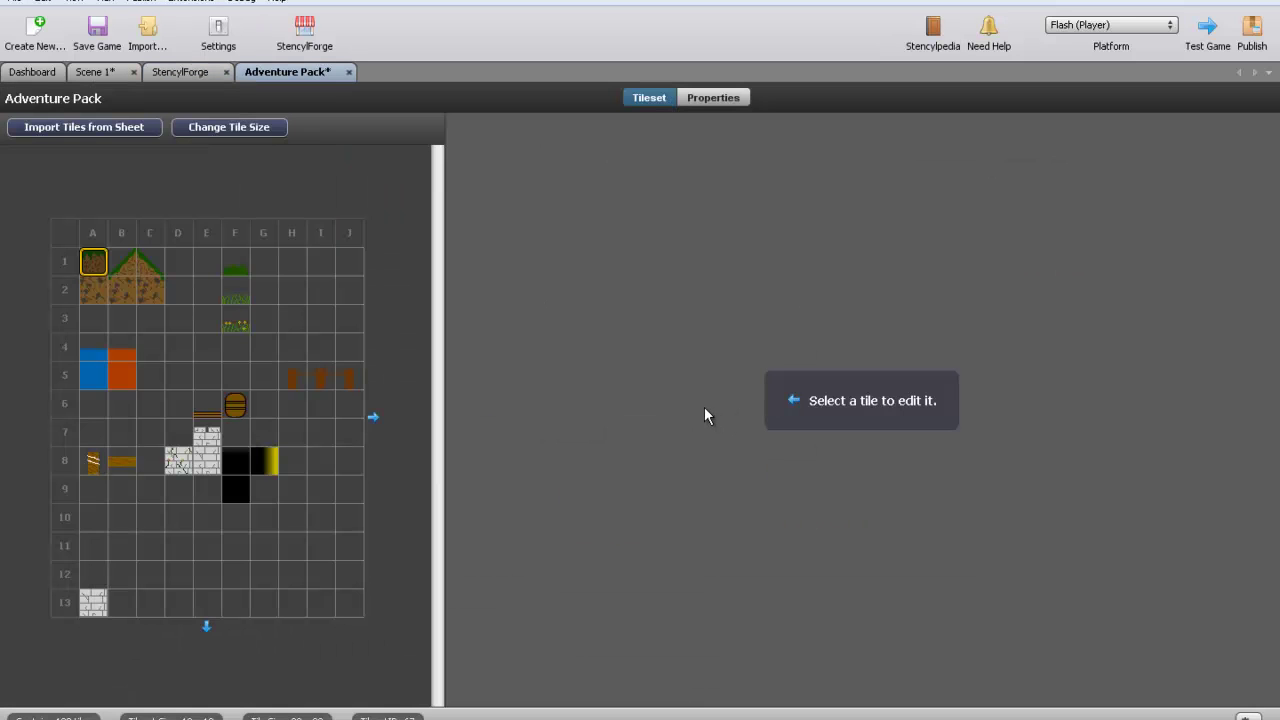
left_click(348, 73)
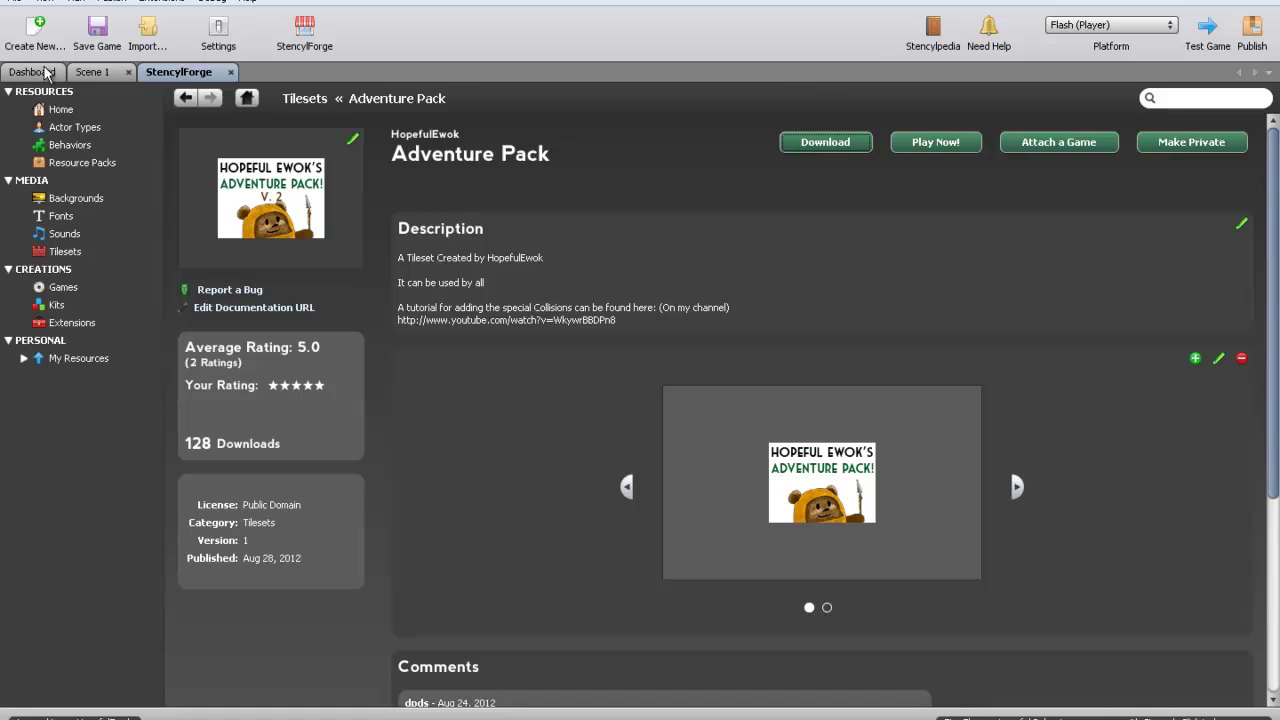
- Back in Scene 1, select the two stacked dirt tiles as one block
left_click(86, 73)
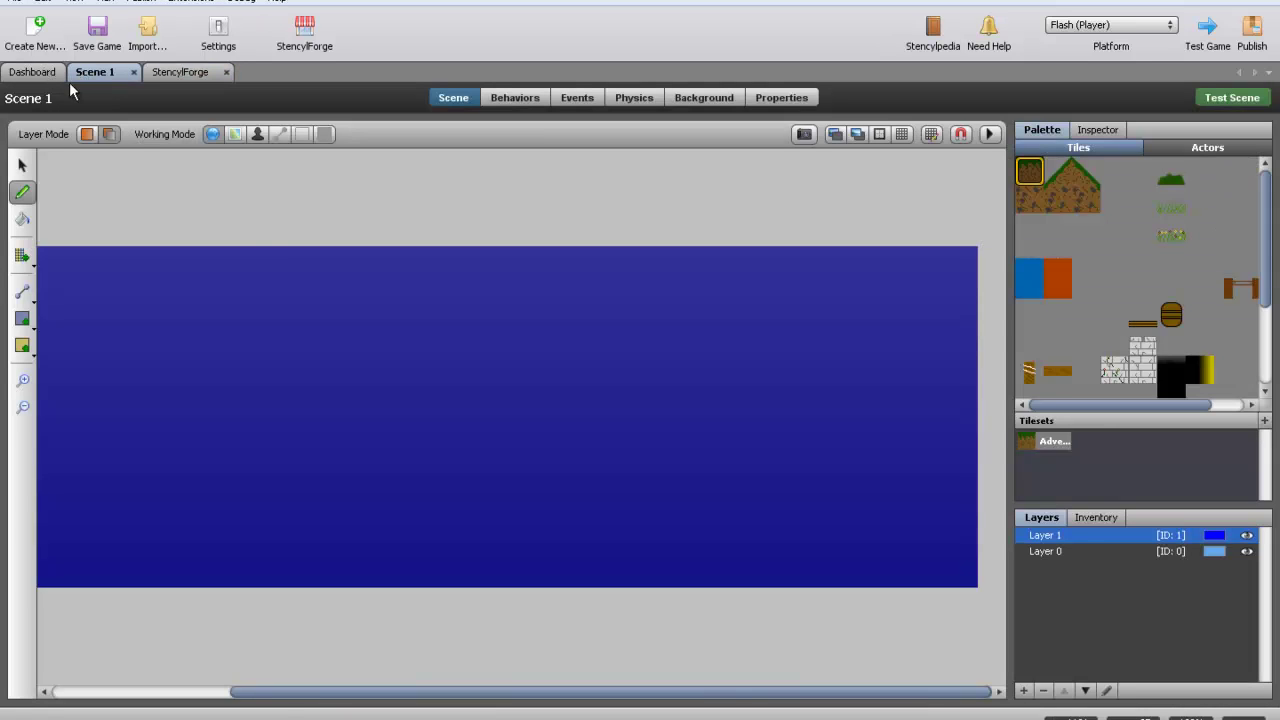
scroll(1262, 336, "down", 3)
scroll(674, 523, "left", 3)
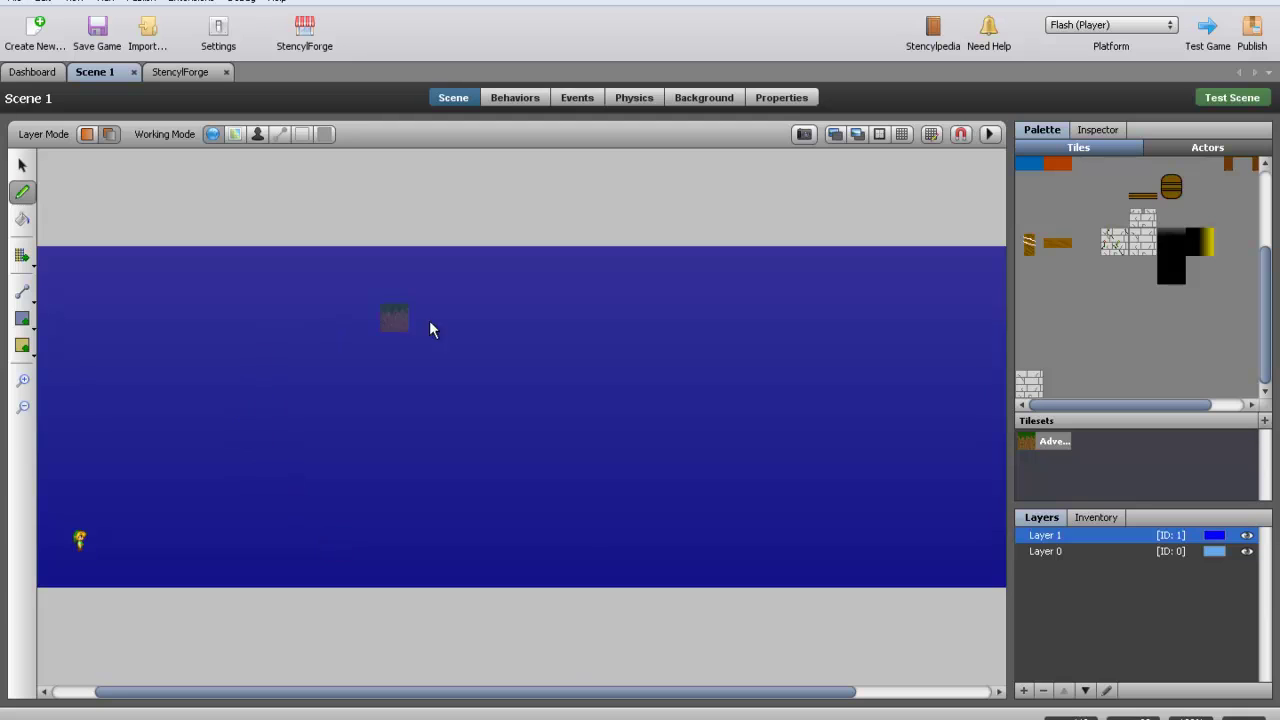
scroll(540, 697, "left", 1)
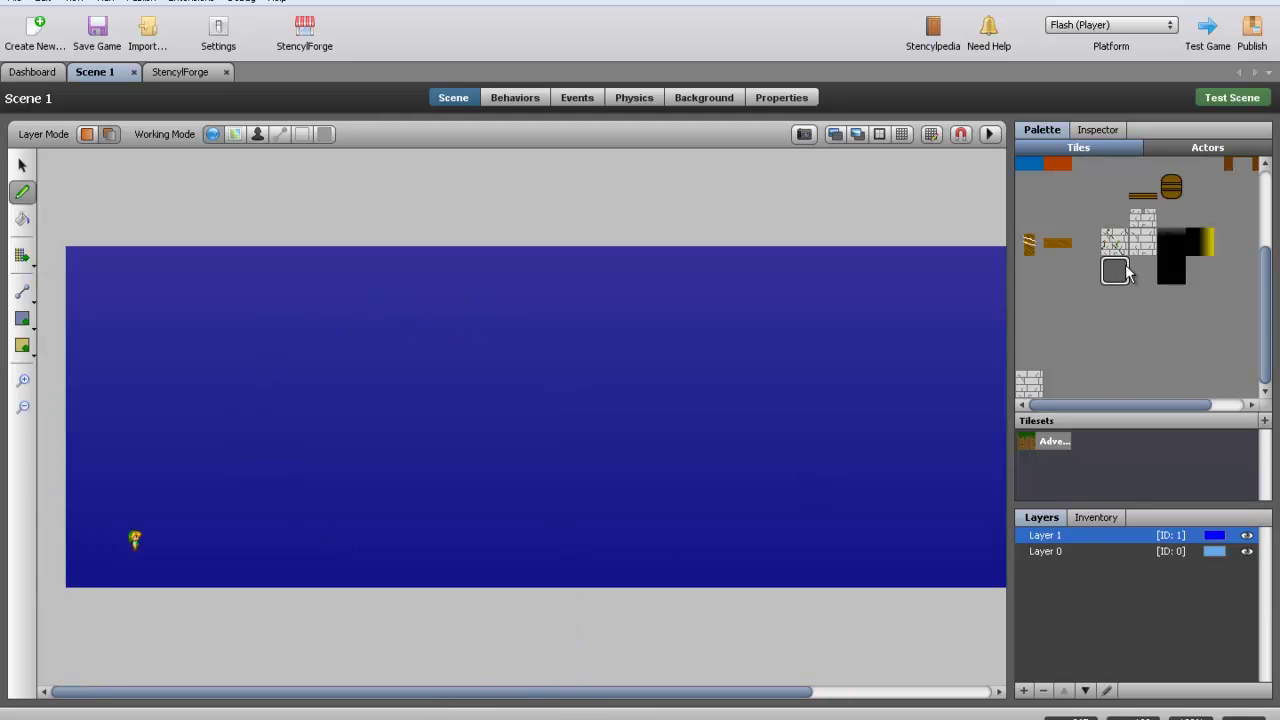
scroll(1125, 276, "up", 3)
left_click_drag(1029, 170, 1029, 200)
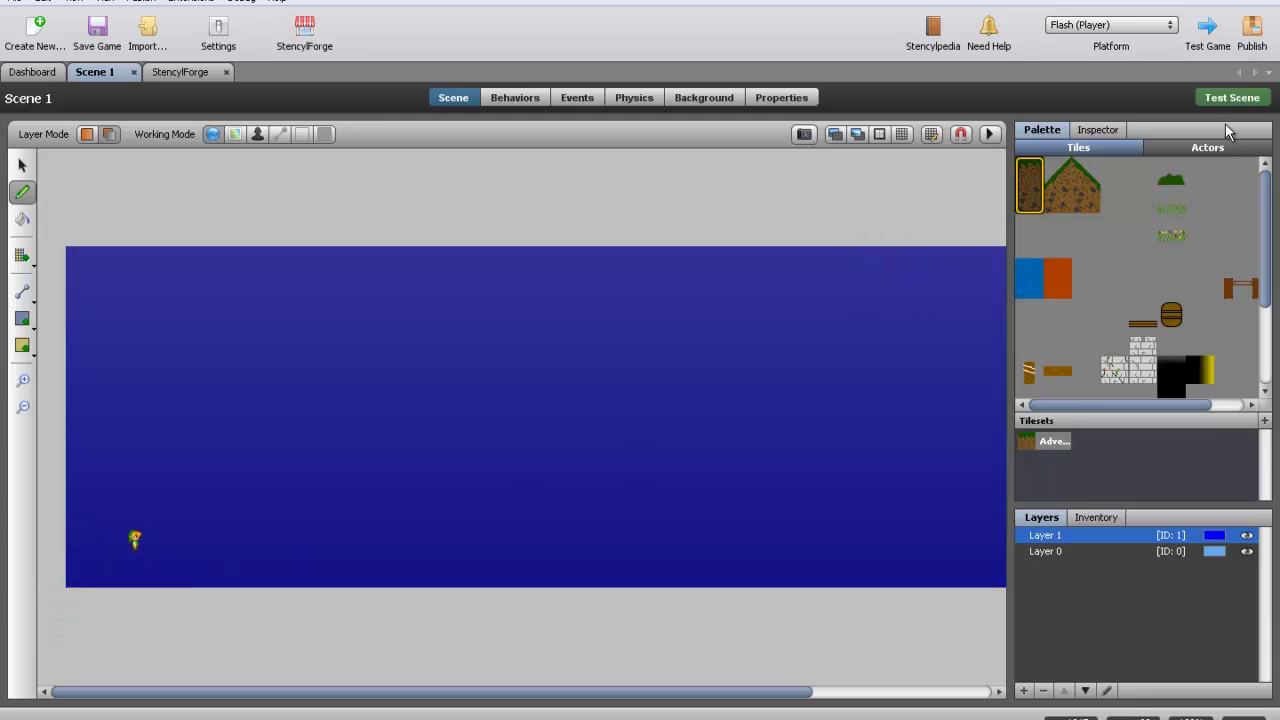
- Switch to selecting and delete the small actor at the lower left
key("s")
right_click(132, 540)
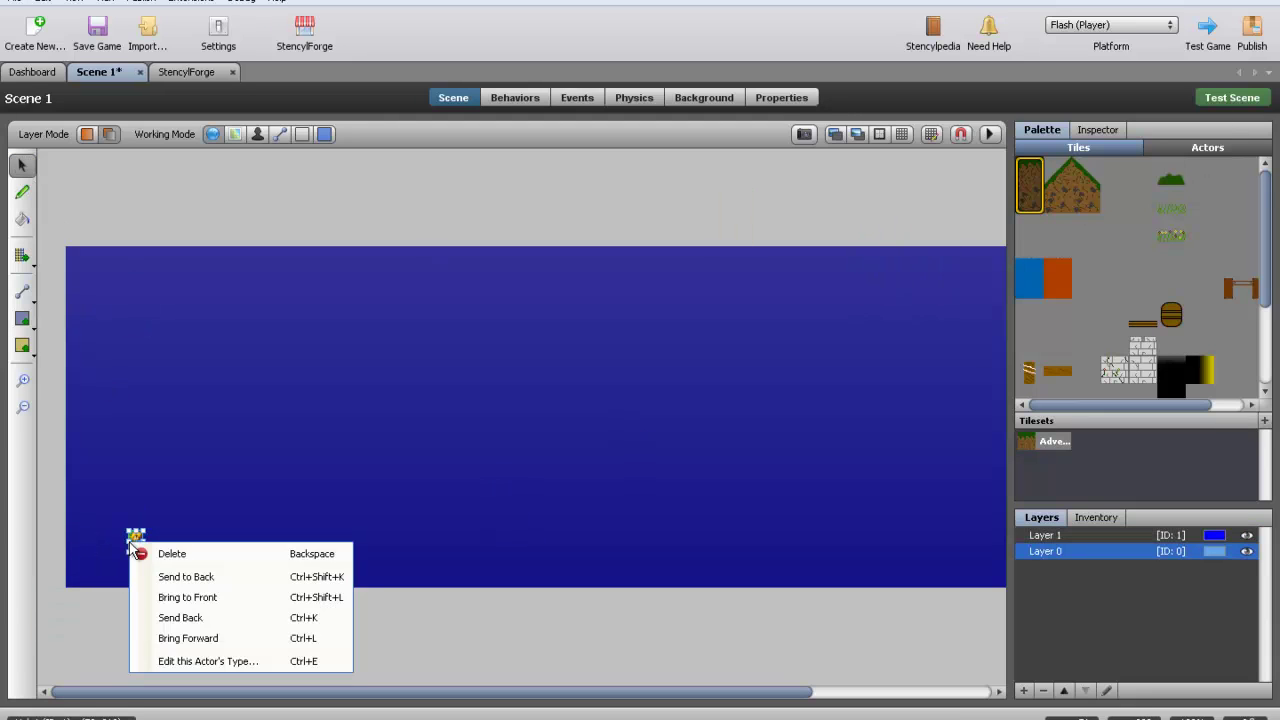
left_click(162, 551)
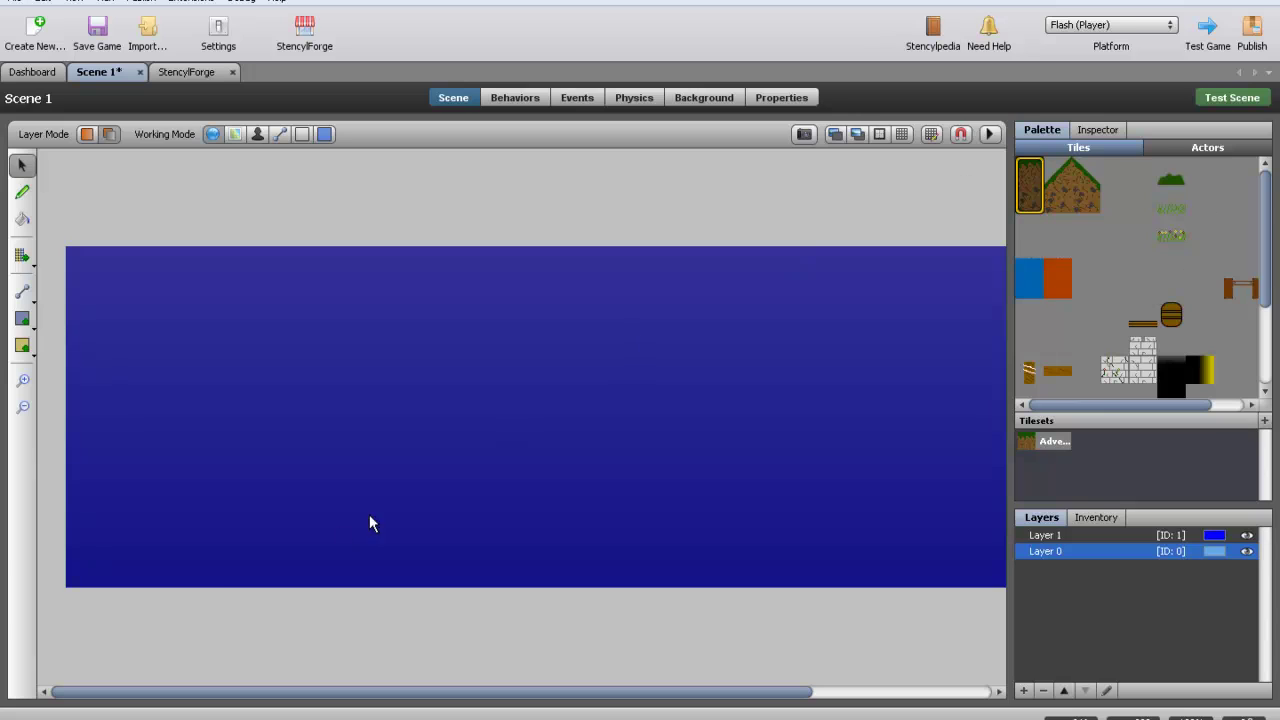
- Paint a grass ground strip along the bottom left with water beside it
left_click(1030, 185)
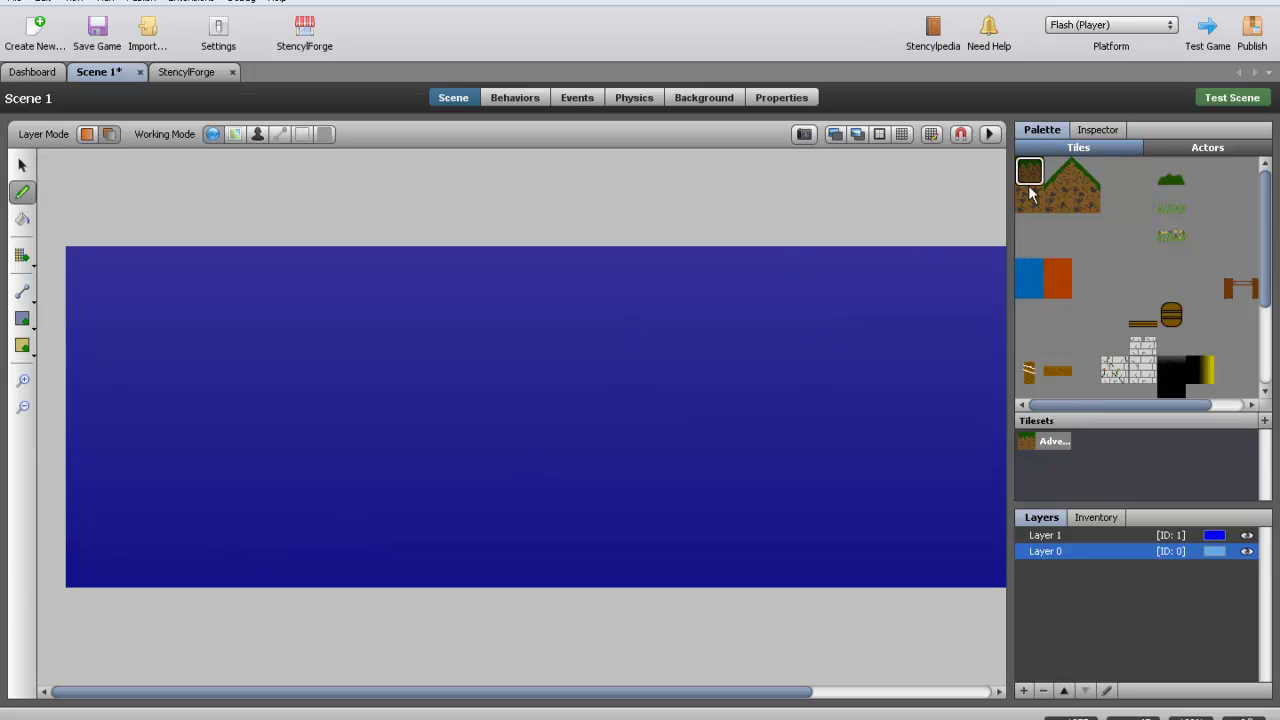
left_click_drag(80, 543, 340, 545)
mouse_move(476, 690)
left_mouse_down()
mouse_move(528, 694)
mouse_move(491, 692)
left_mouse_up()
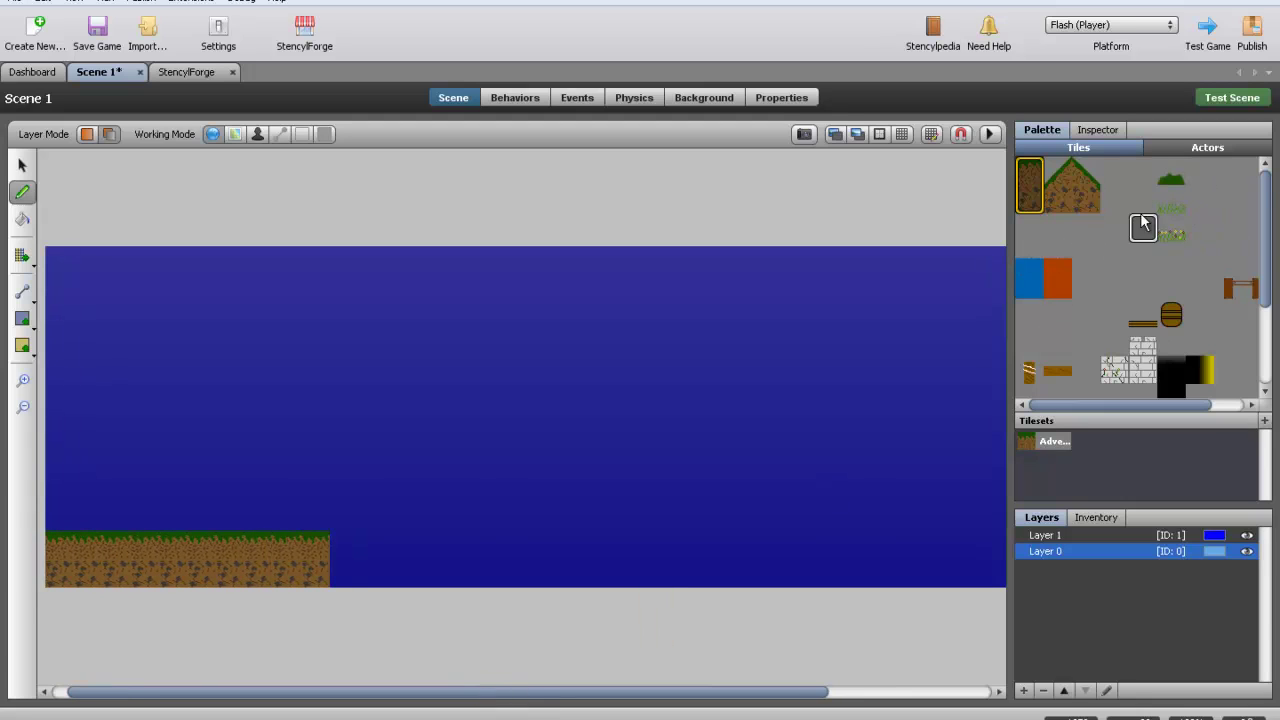
left_click(1033, 274)
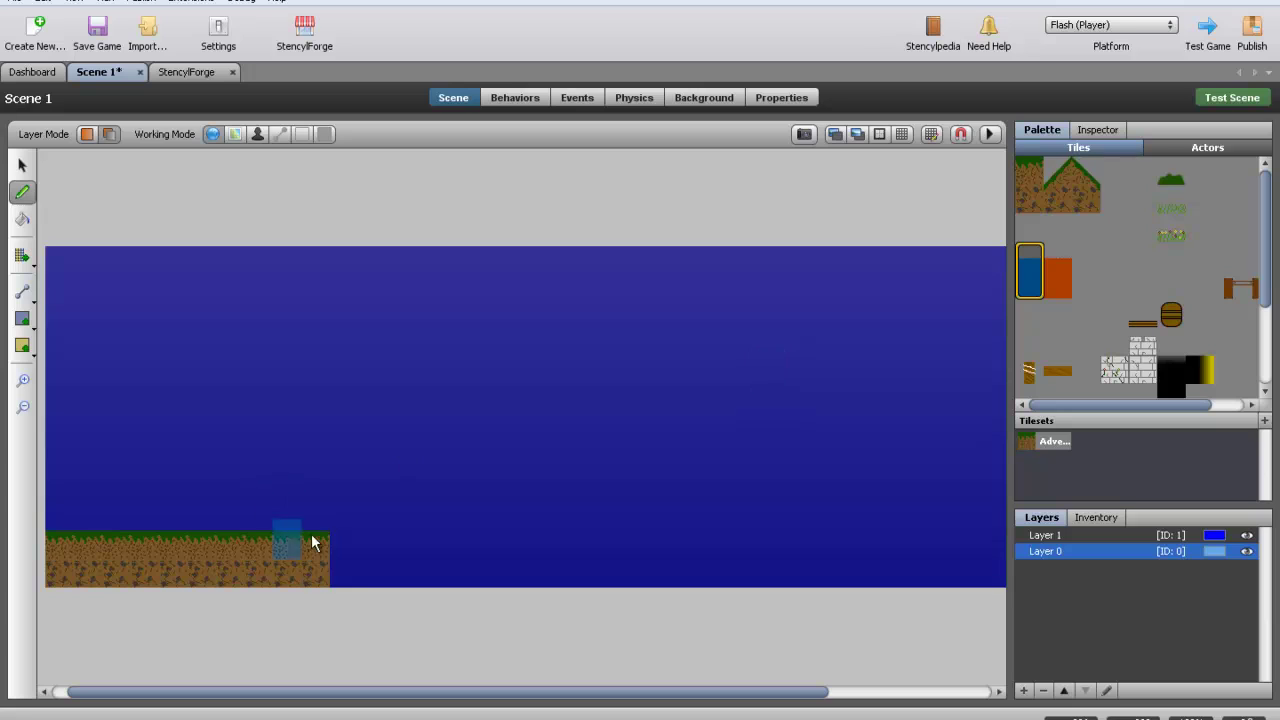
left_click_drag(338, 560, 449, 563)
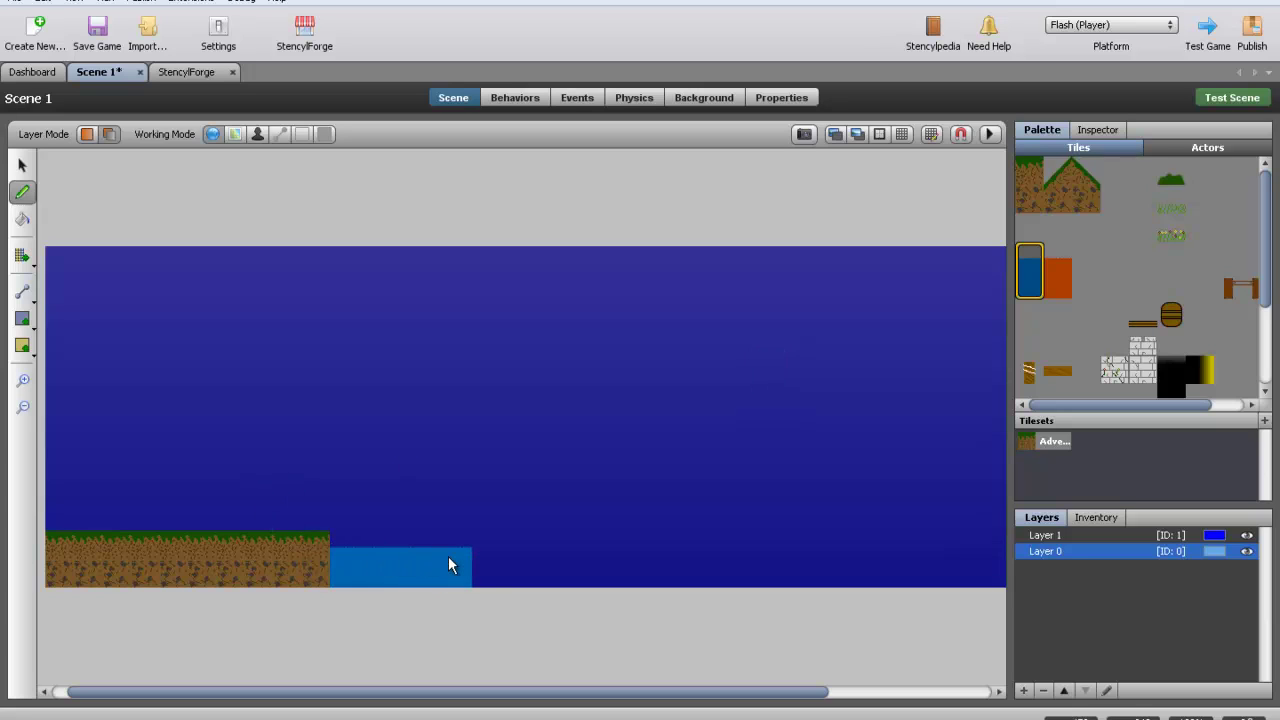
- Lay a plank bridge over the water, add a second grass strip, and fill the pool gap
left_click(1143, 313)
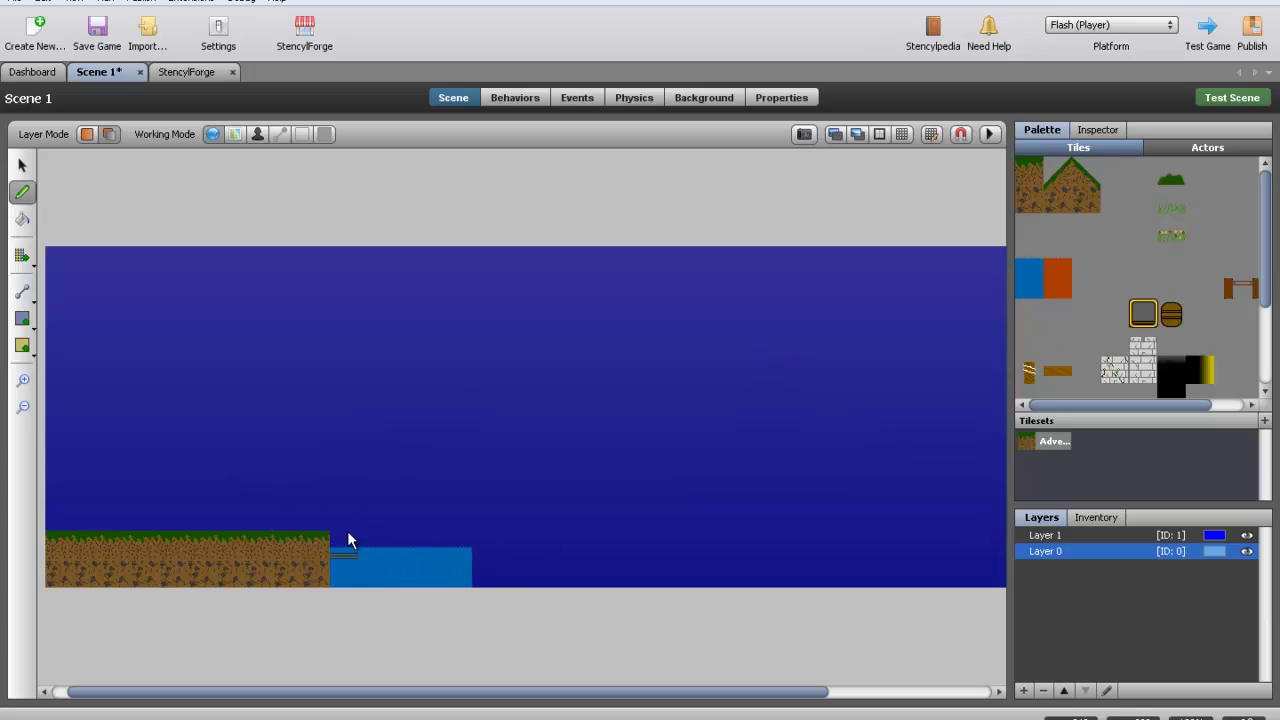
left_click_drag(345, 530, 489, 529)
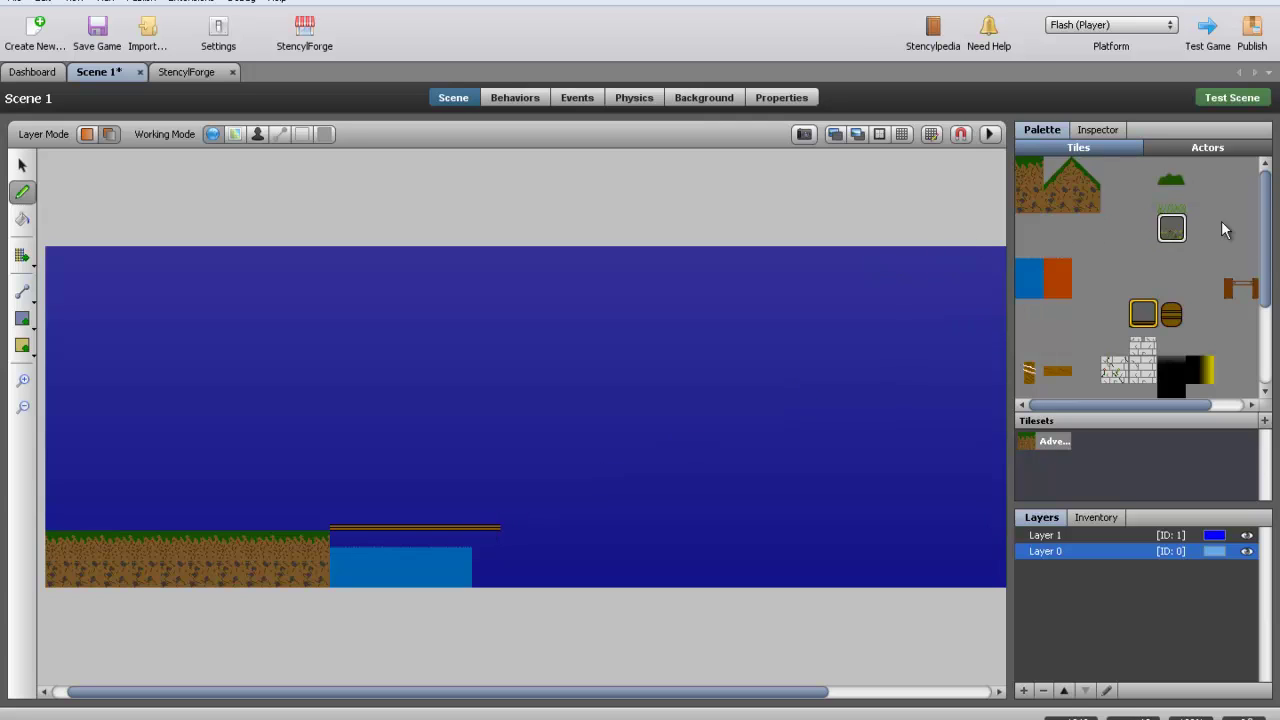
left_click(1029, 185)
left_click(490, 600)
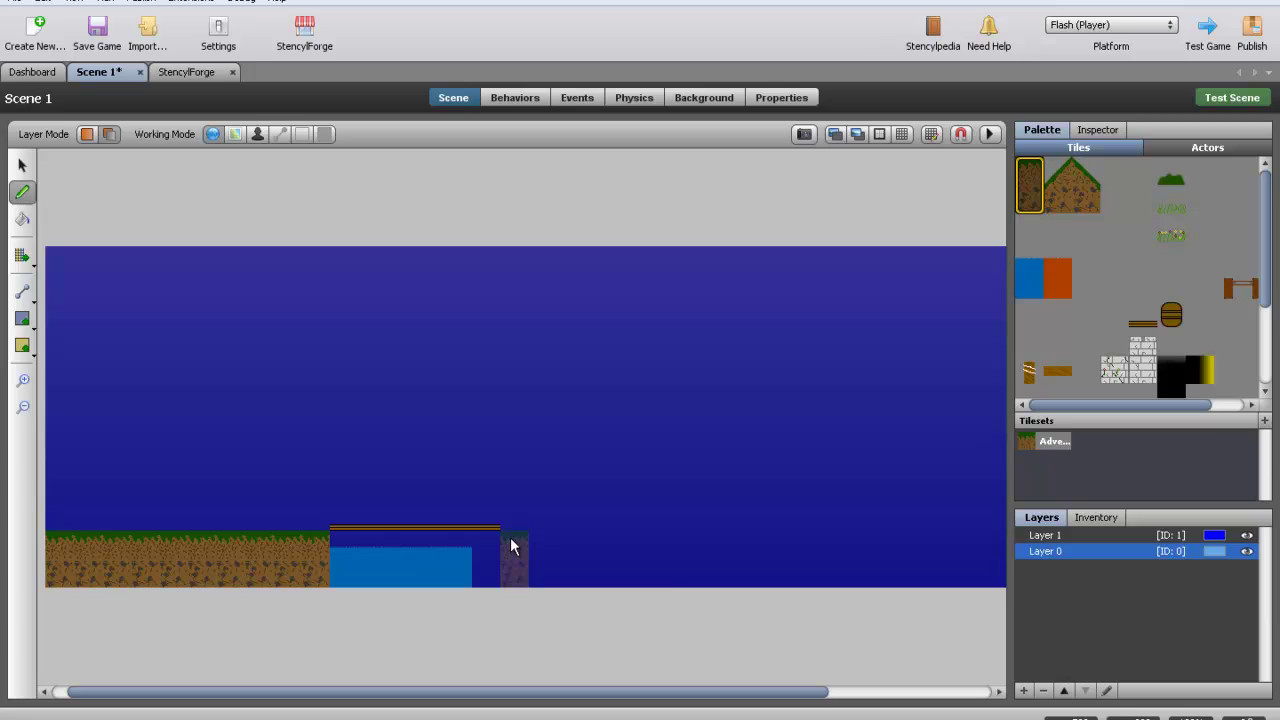
left_click_drag(514, 543, 651, 549)
left_click(1029, 270)
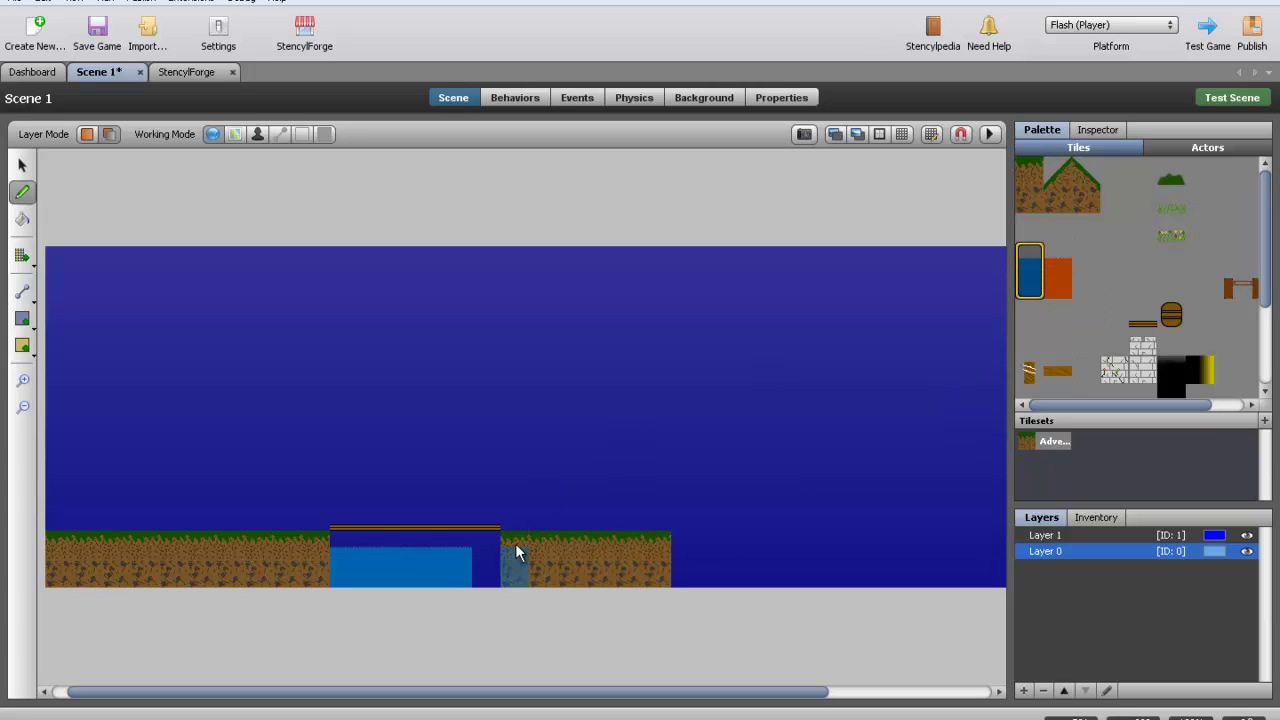
left_click(486, 562)
- Build a grey brick column with a door tile on the right-hand ground
scroll(1151, 360, "down", 3)
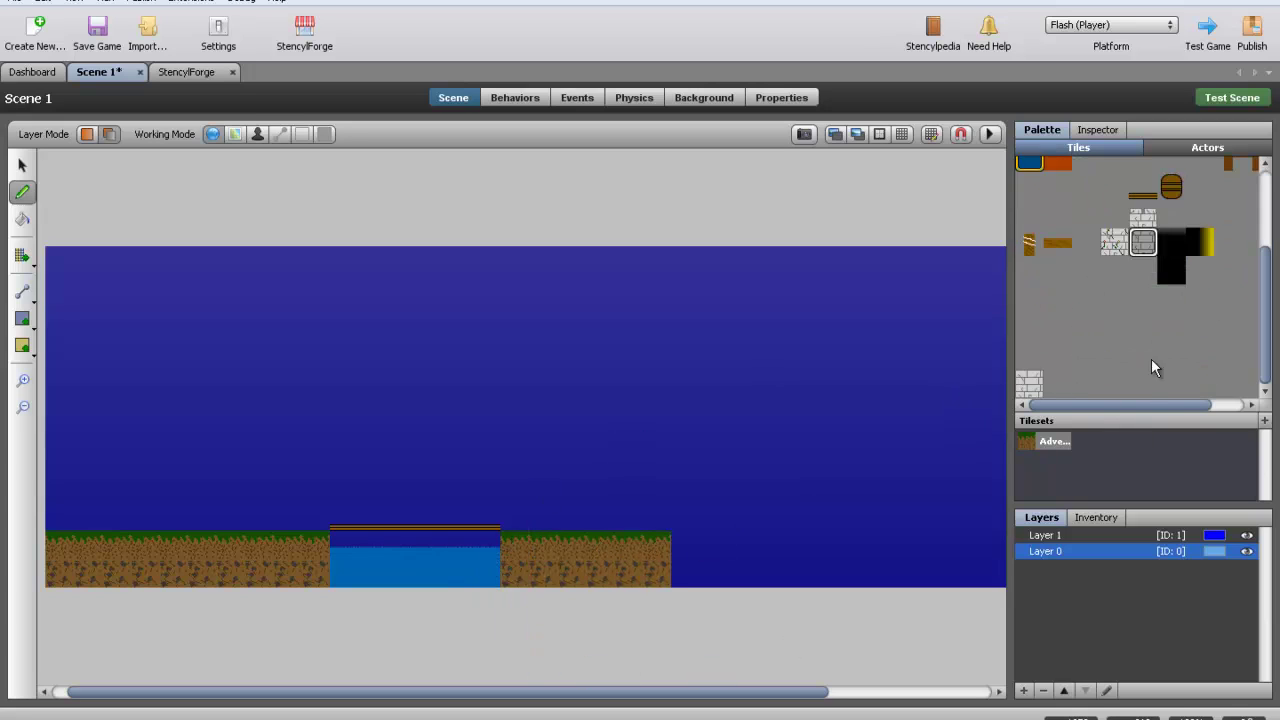
left_click(1143, 242)
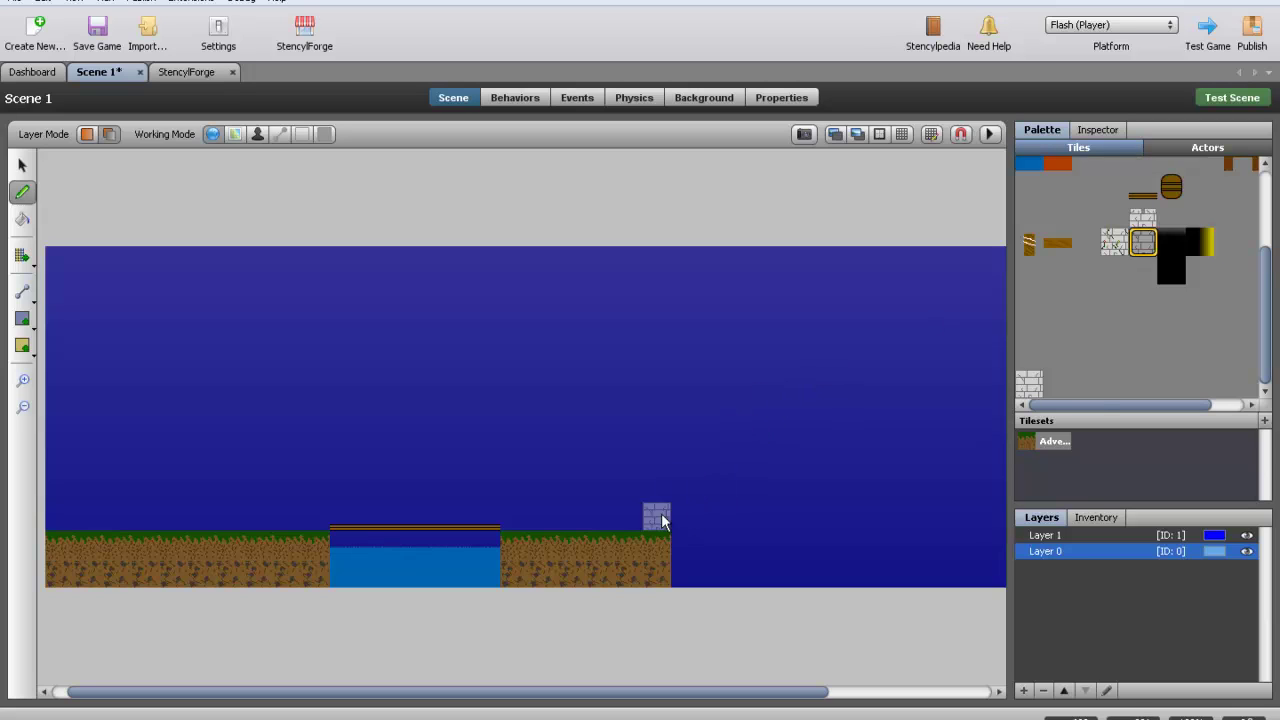
mouse_move(657, 518)
left_mouse_down()
mouse_move(660, 447)
mouse_move(628, 432)
left_mouse_up()
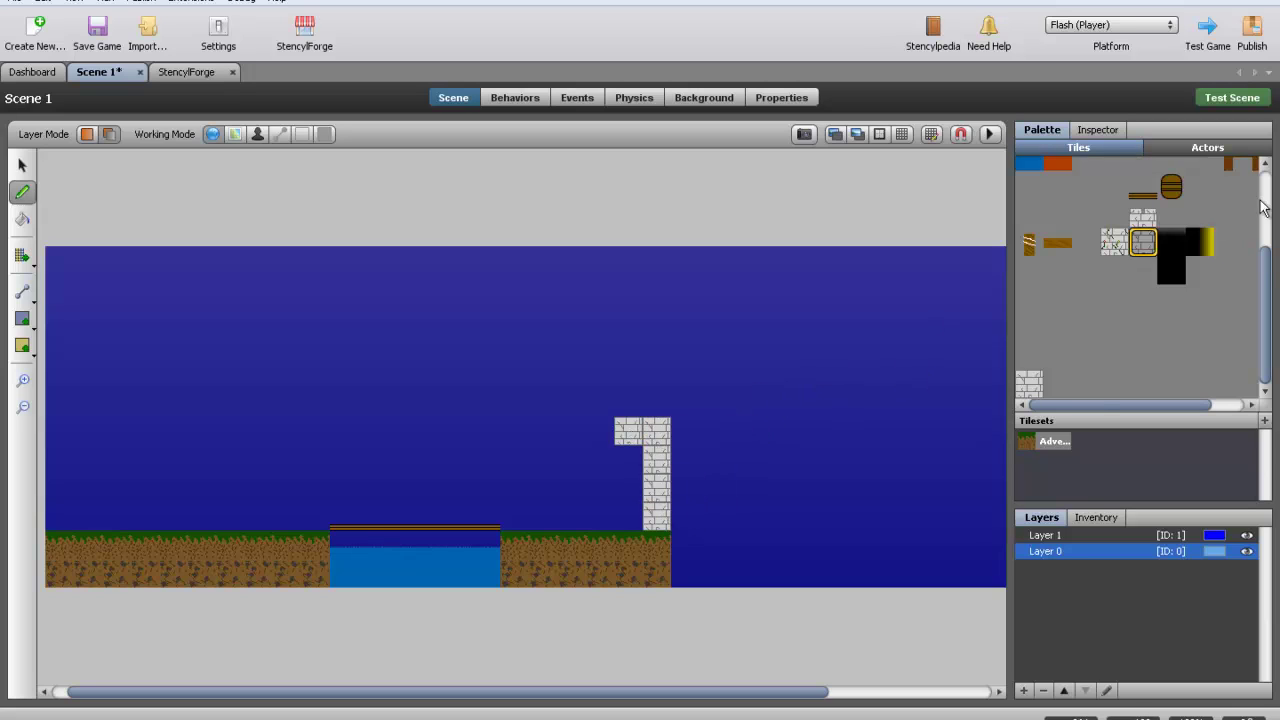
left_click(1200, 242)
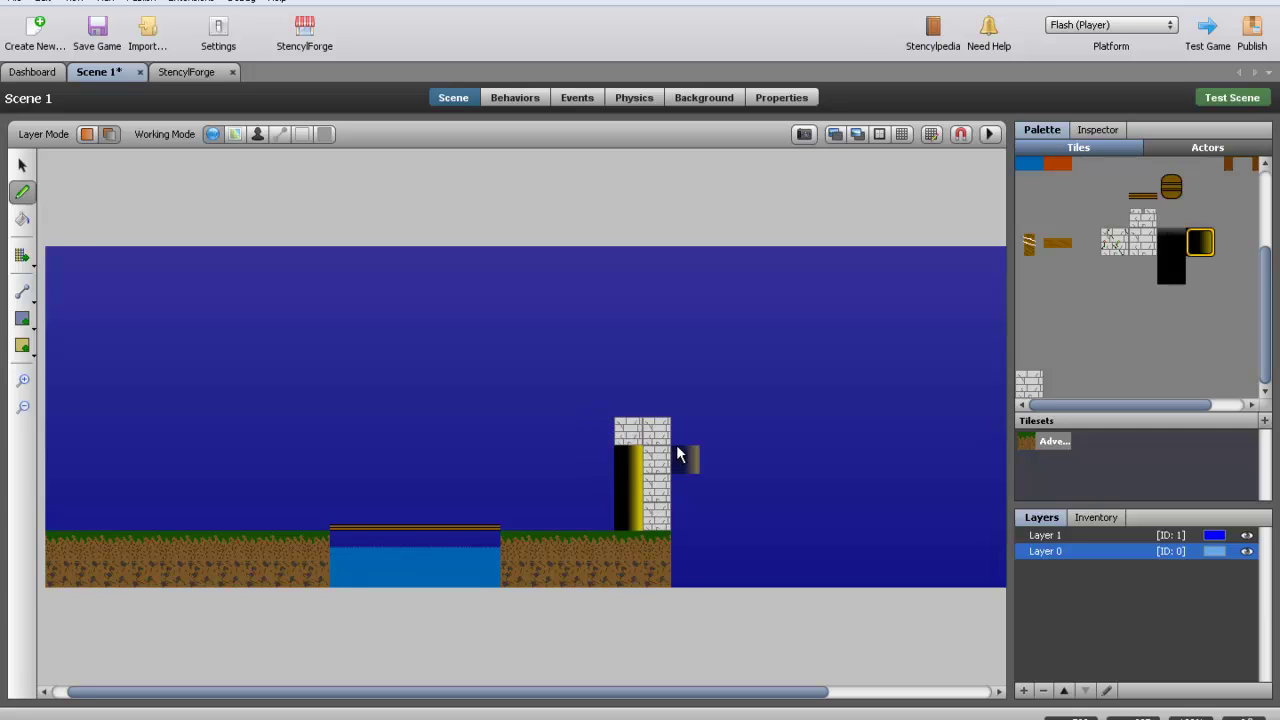
- Look over the finished doorway and save Scene 1 with Ctrl+S
scroll(676, 451, "left", 1, "shift")
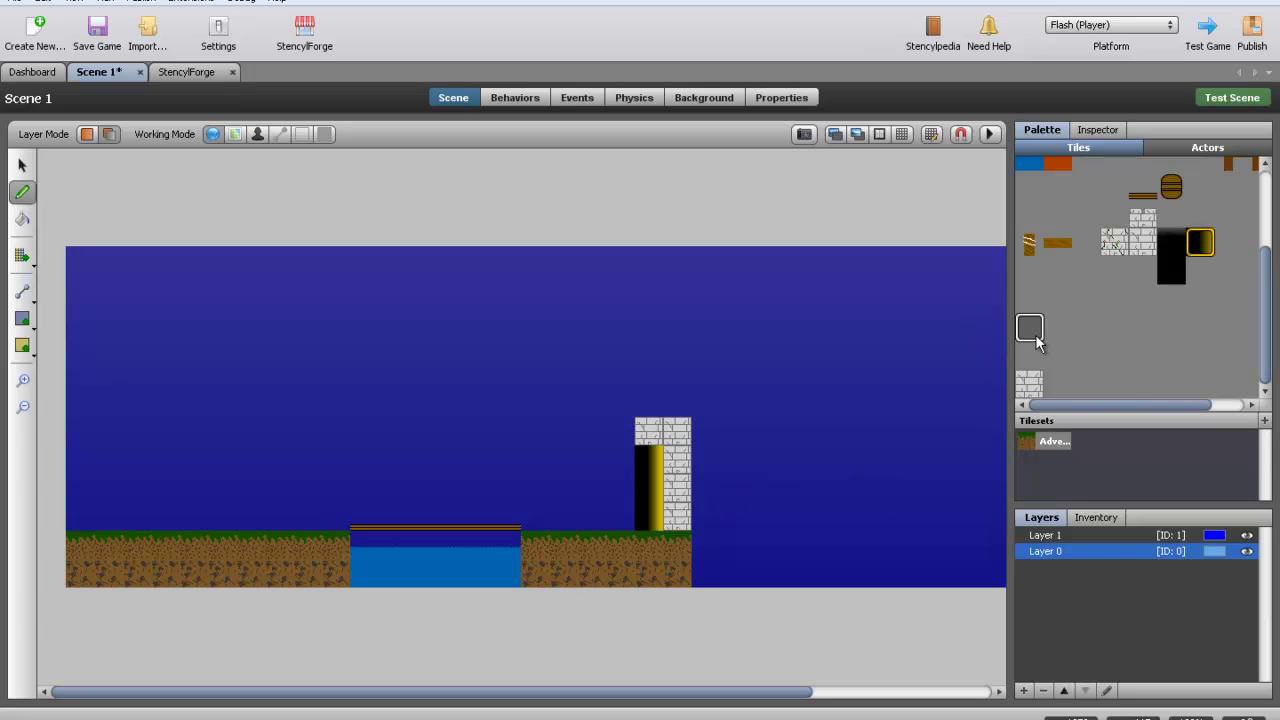
scroll(1231, 320, "up", 3)
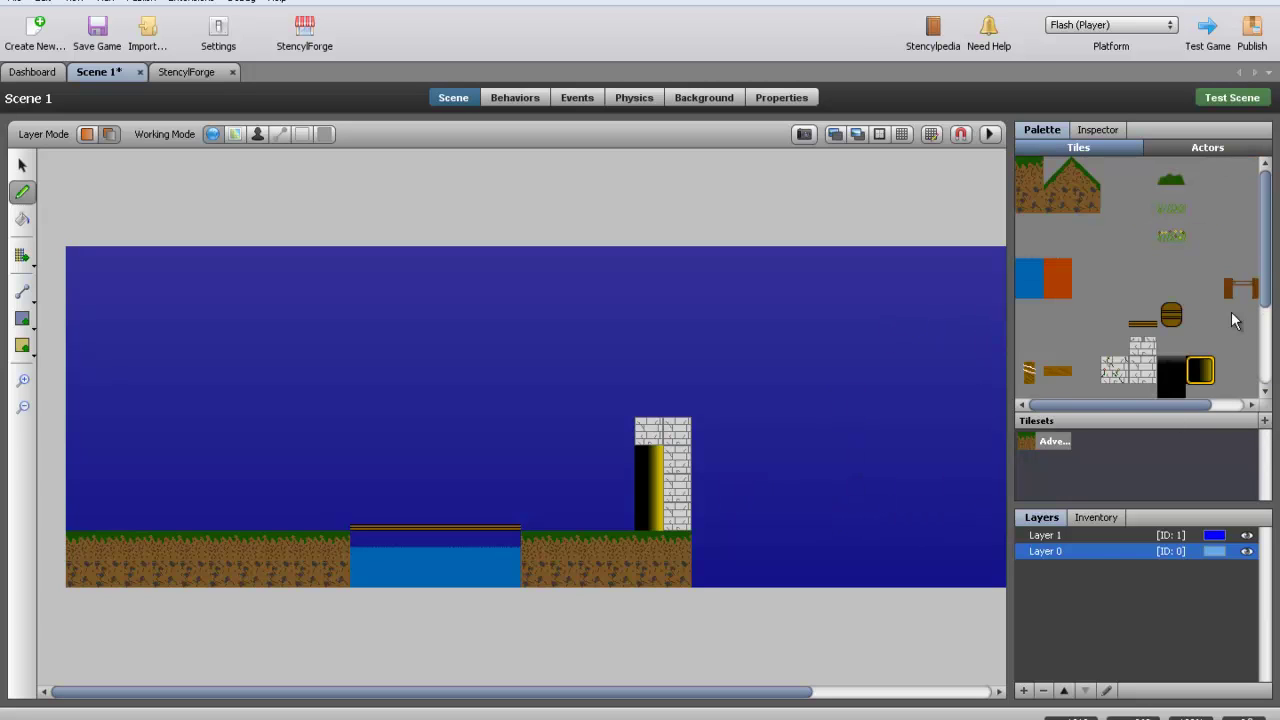
scroll(1231, 316, "down", 3)
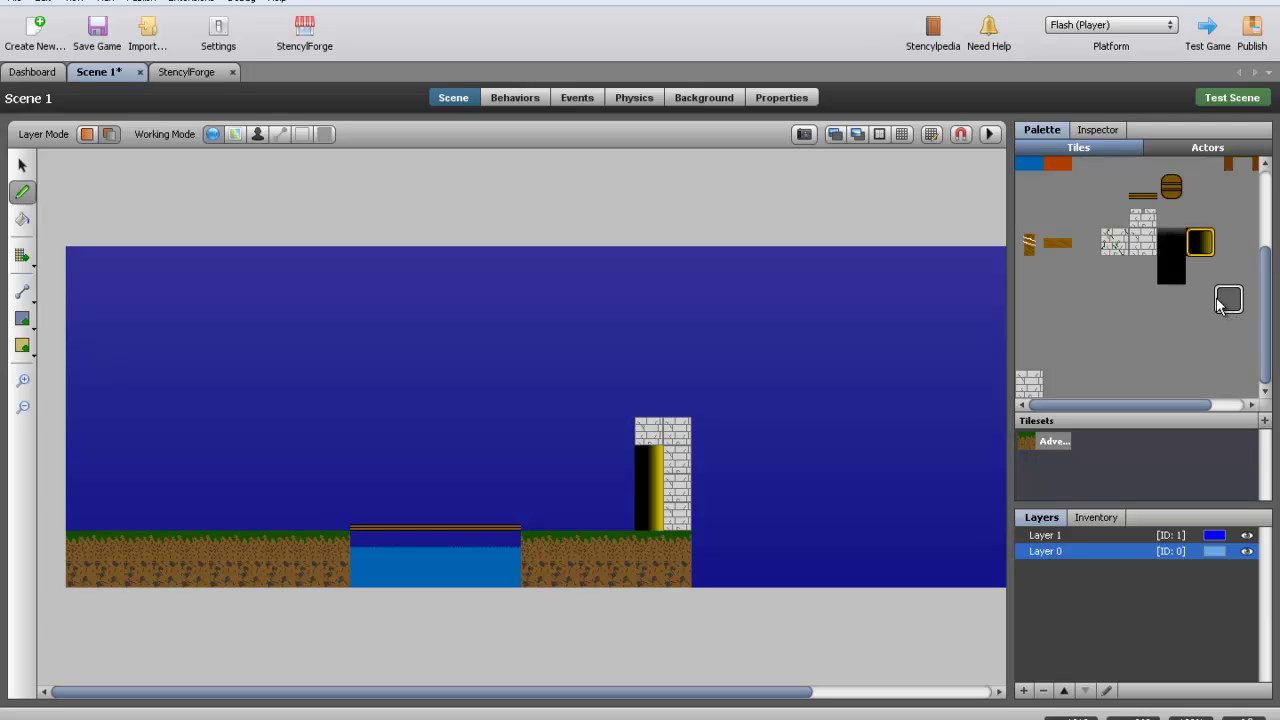
key("ctrl+s")
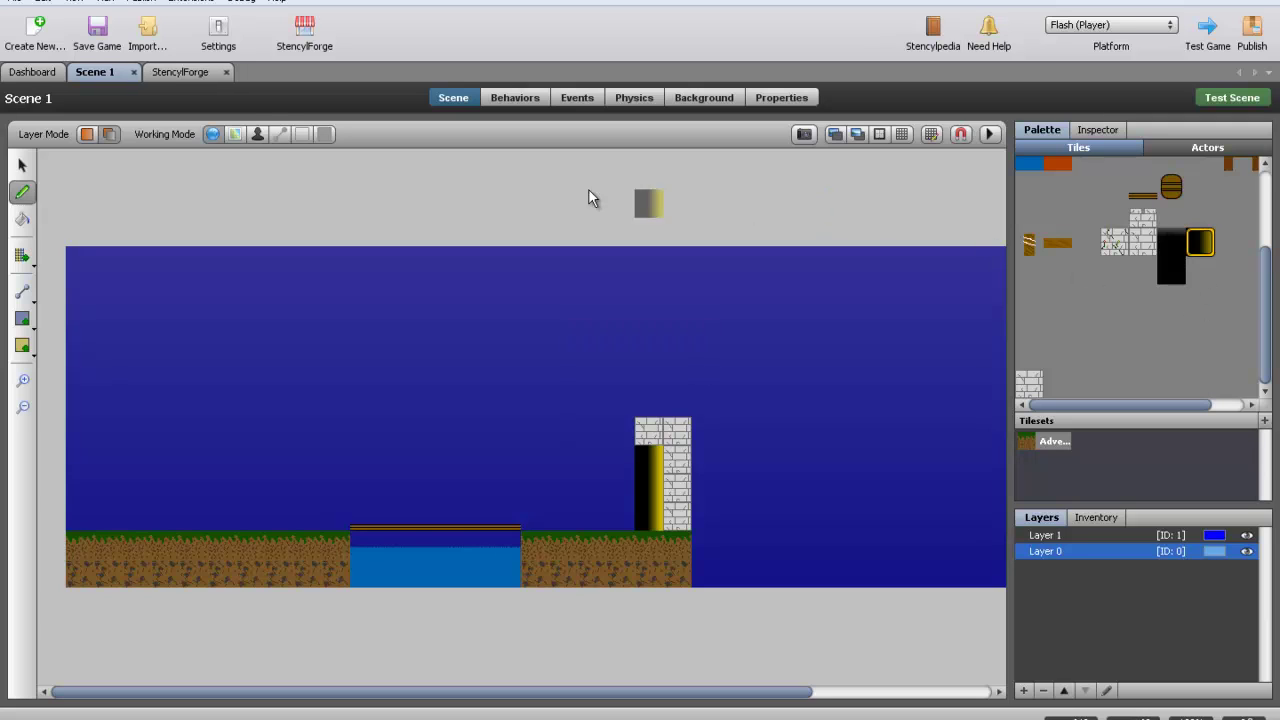
- Place Link on Scene 1's left ground, then close the scene
left_click(1187, 150)
left_click(1110, 210)
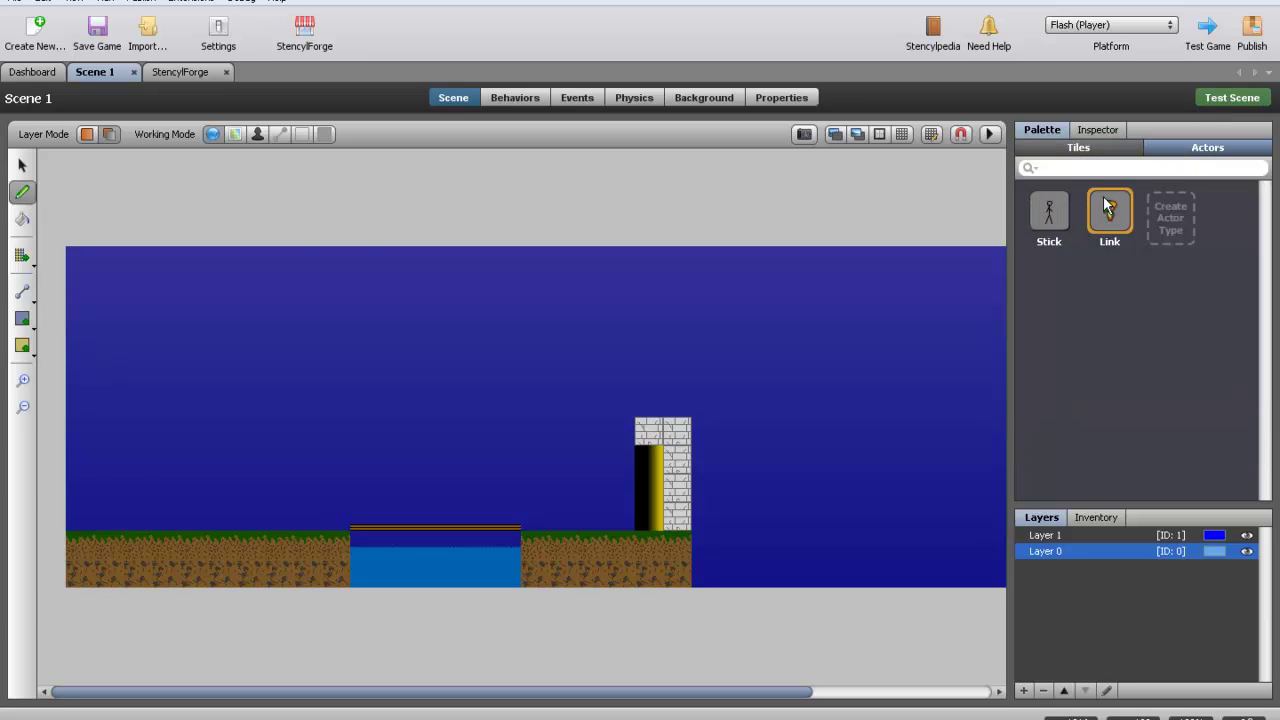
left_click(110, 515)
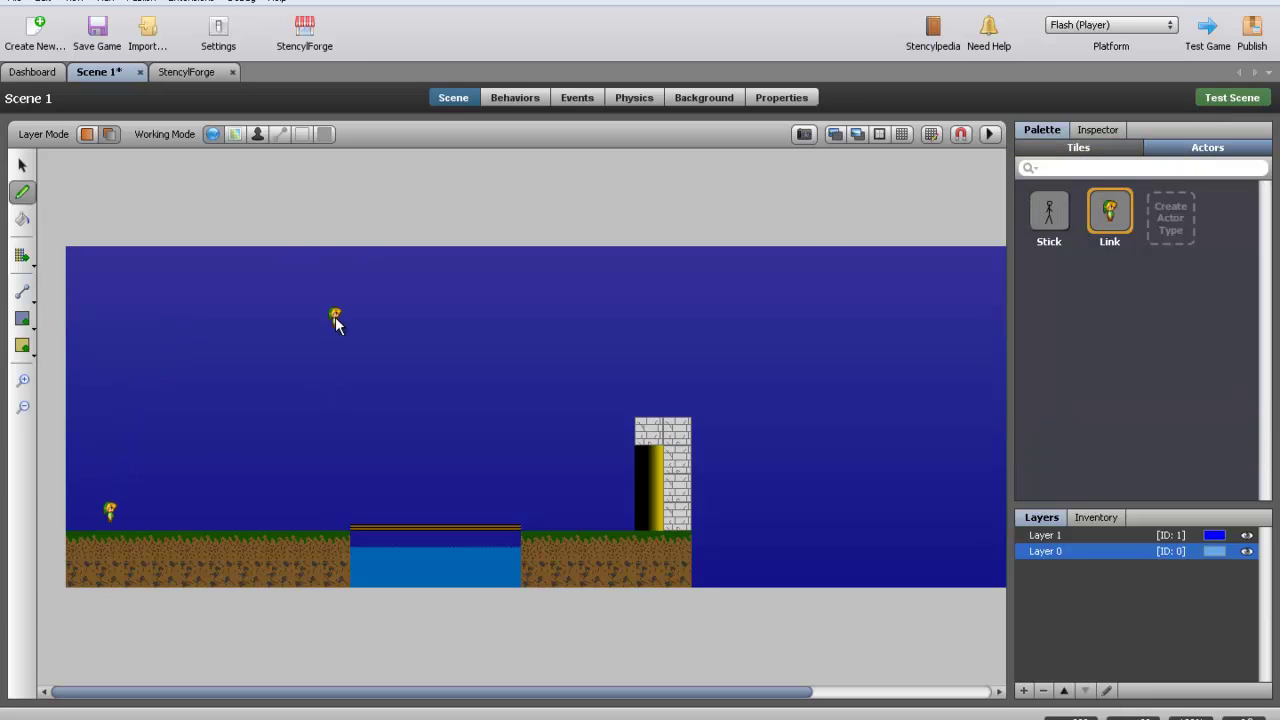
left_click(139, 72)
left_click(42, 74)
- Create 'Scene 2' with a dark-red-to-black vertical gradient background
left_click(422, 195)
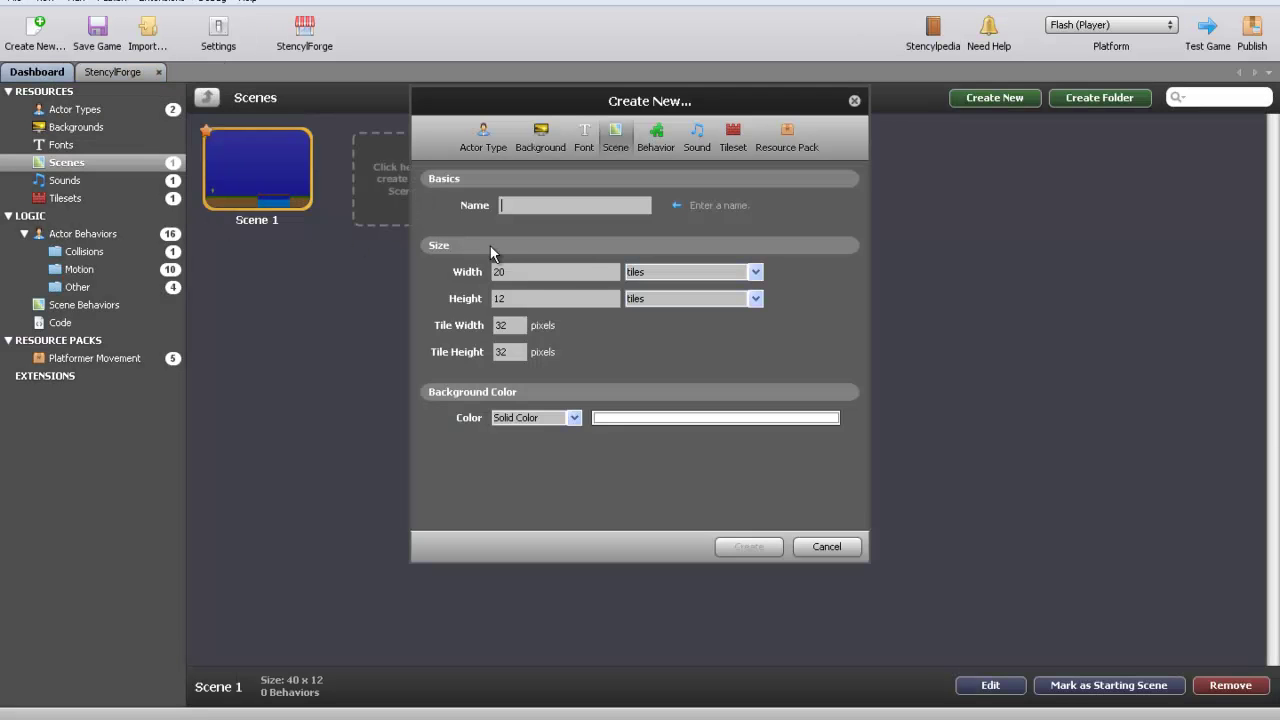
type("Scene 2")
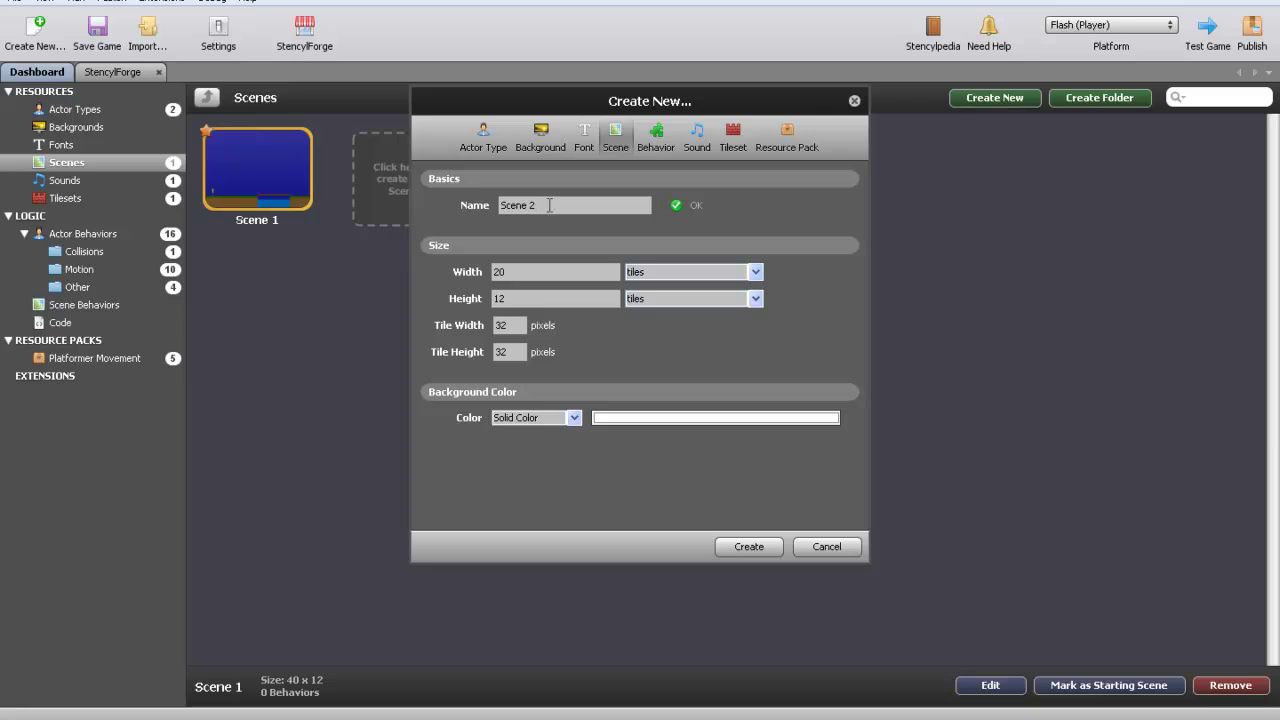
left_click(574, 418)
left_click(527, 460)
left_click(603, 420)
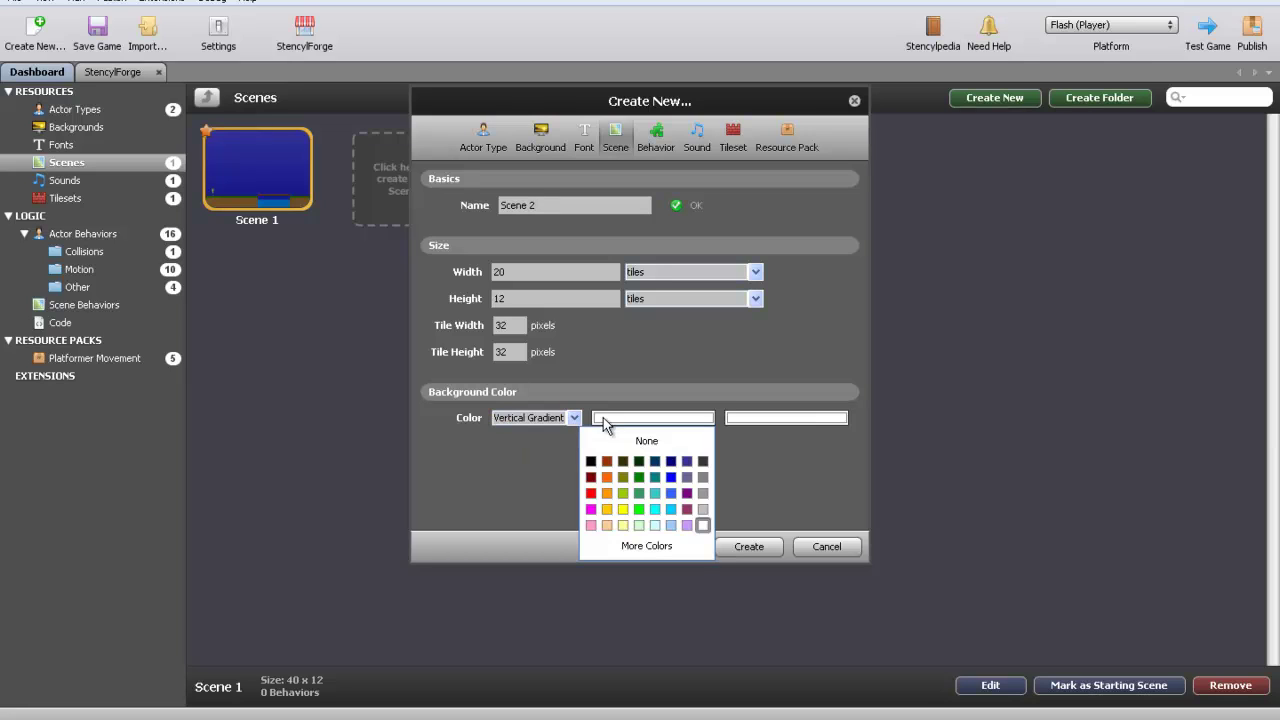
left_click(591, 477)
left_click(748, 420)
left_click(724, 461)
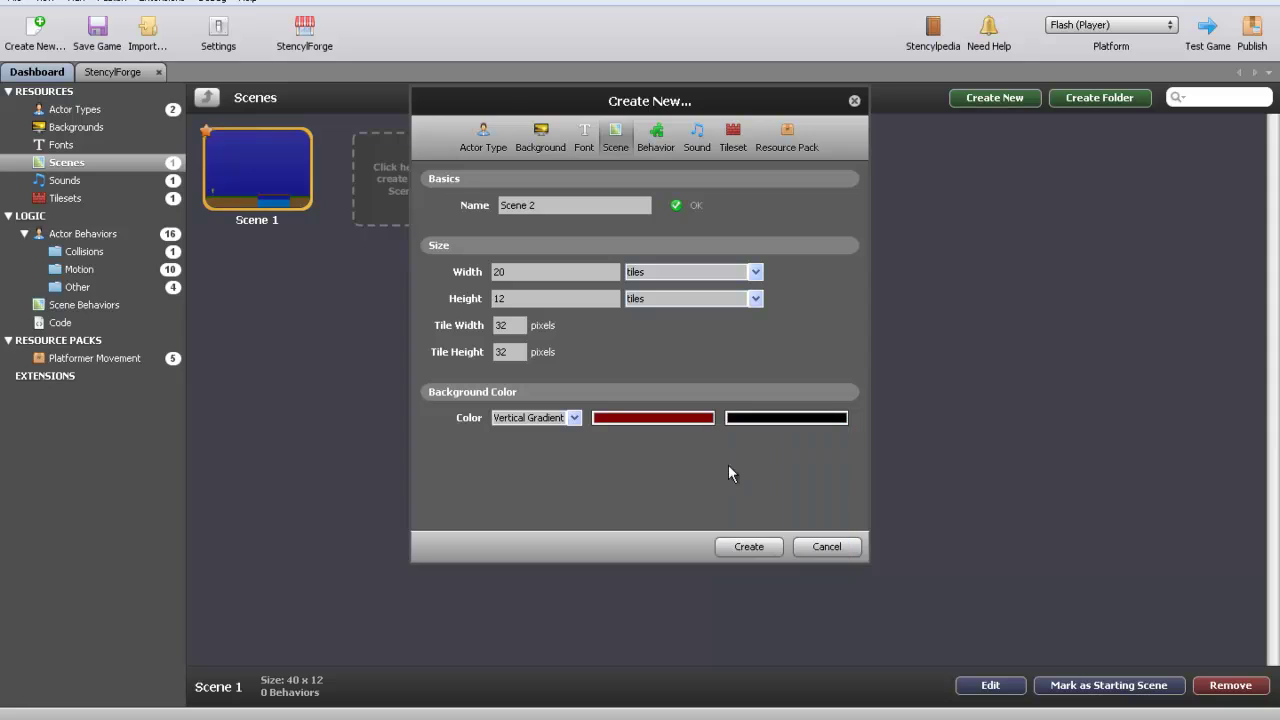
left_click(750, 545)
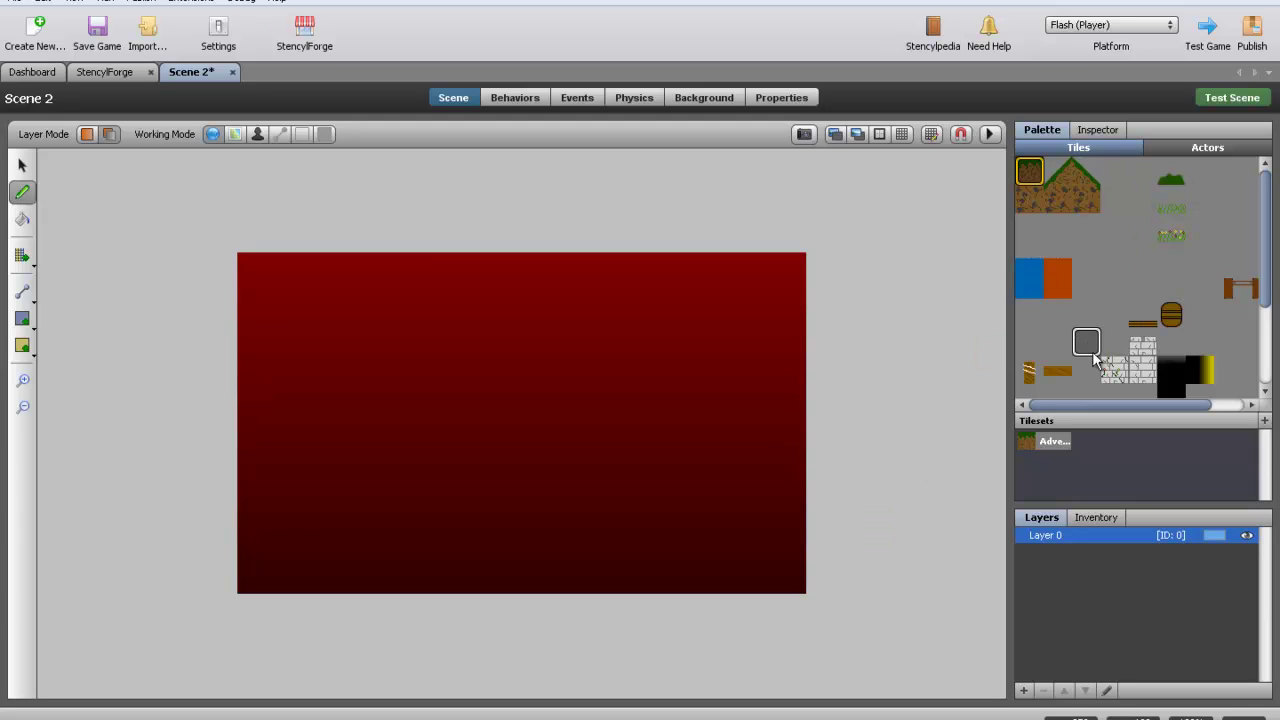
- Paint a grey brick floor across Scene 2's bottom and place Link at its left end
left_click(1143, 370)
left_click_drag(246, 580, 783, 578)
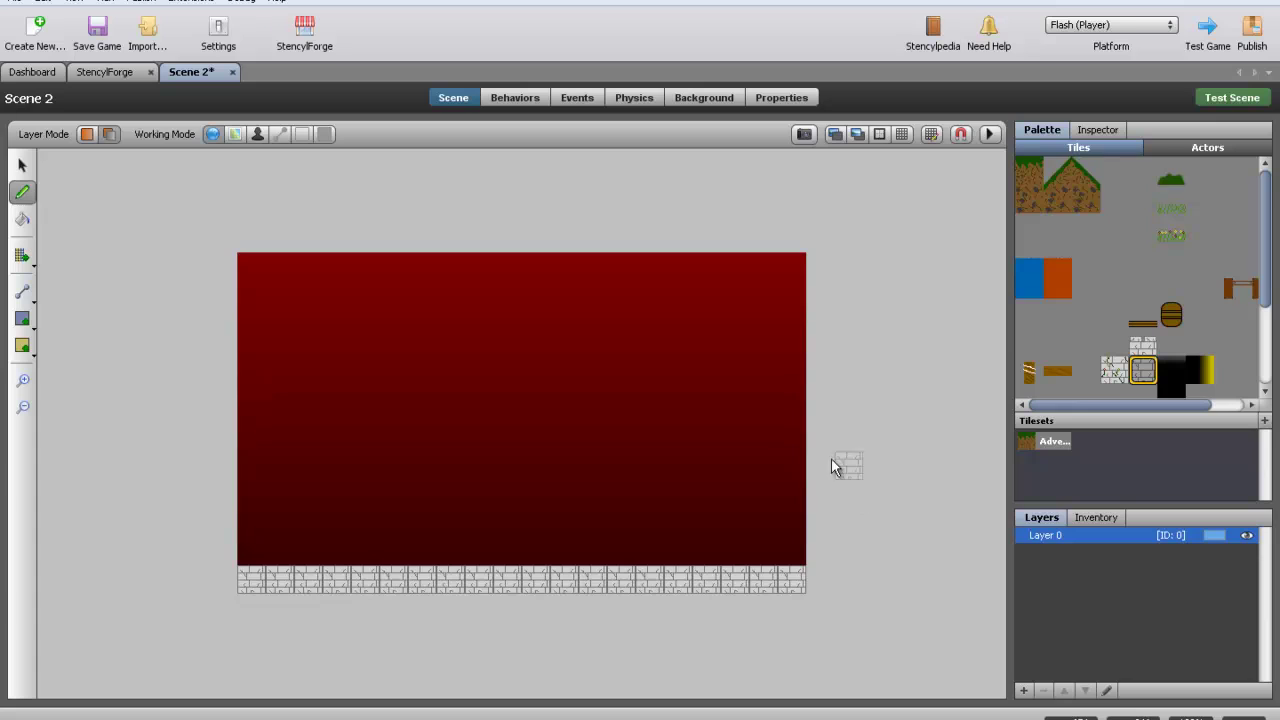
left_click(1207, 147)
left_click(1110, 212)
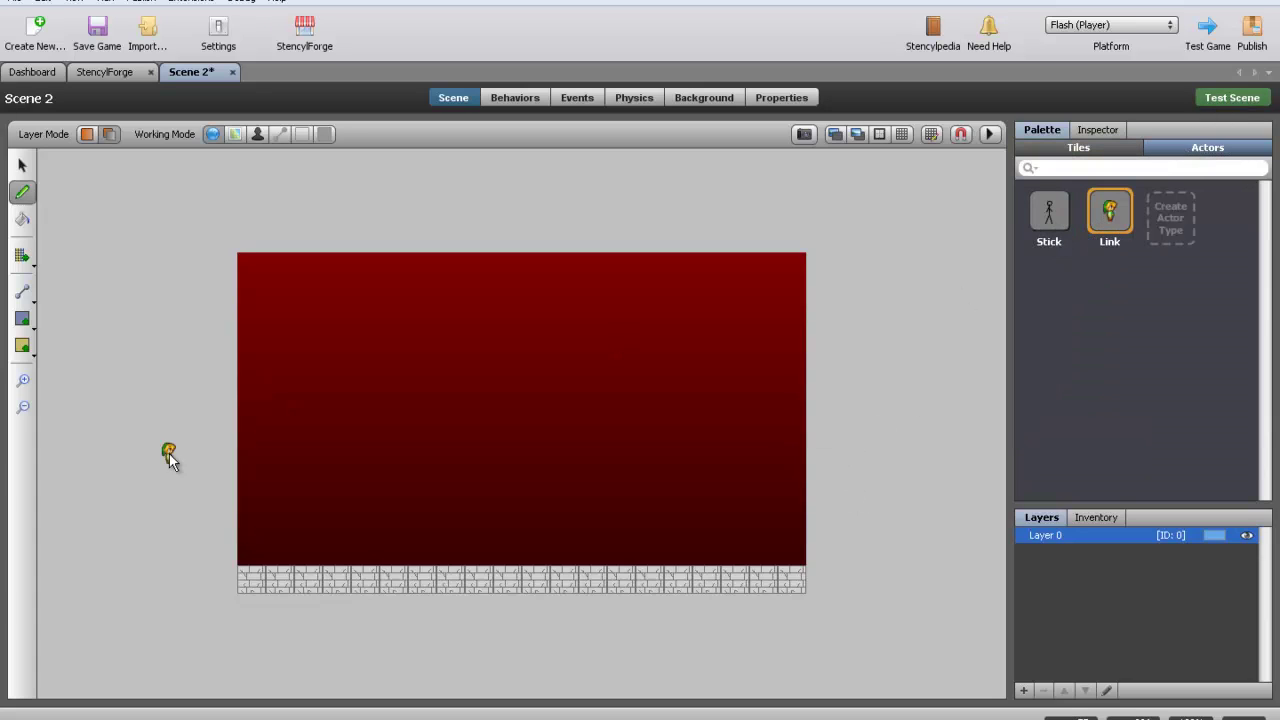
left_click(276, 551)
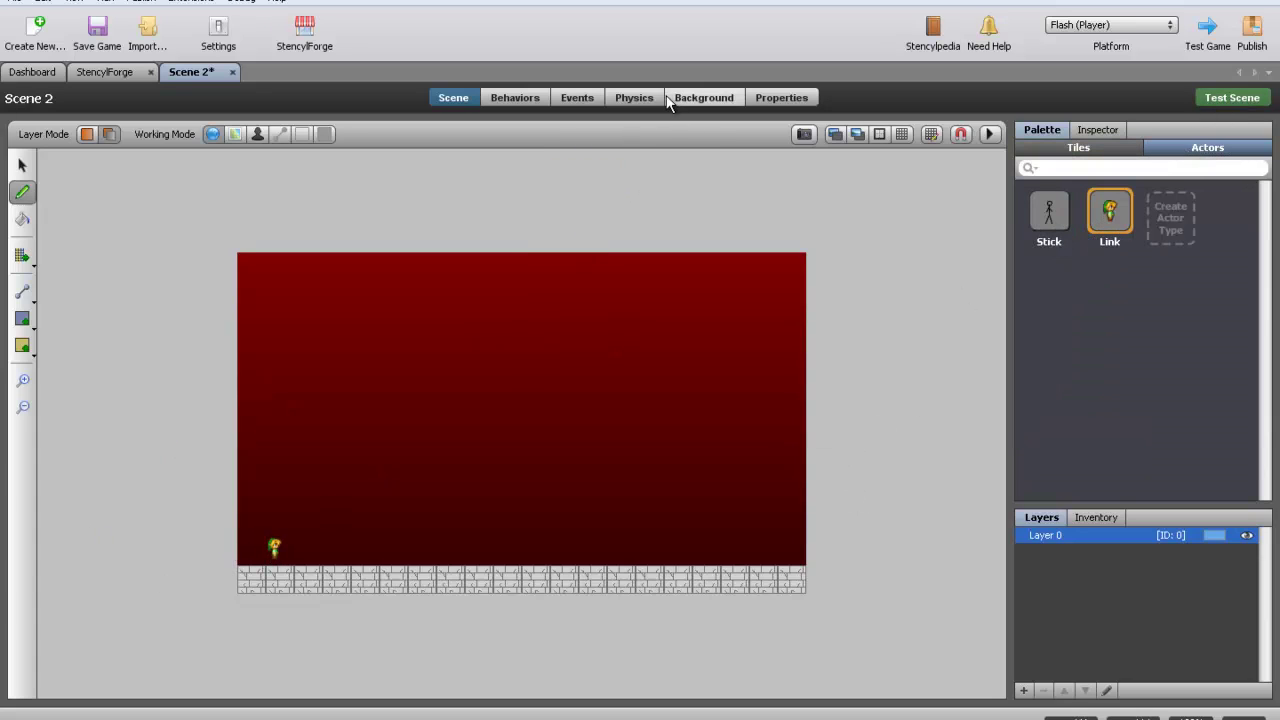
- Enter 85 as Scene 2's vertical gravity in Physics, then check Background and Properties
left_click(634, 98)
left_click_drag(193, 270, 40, 265)
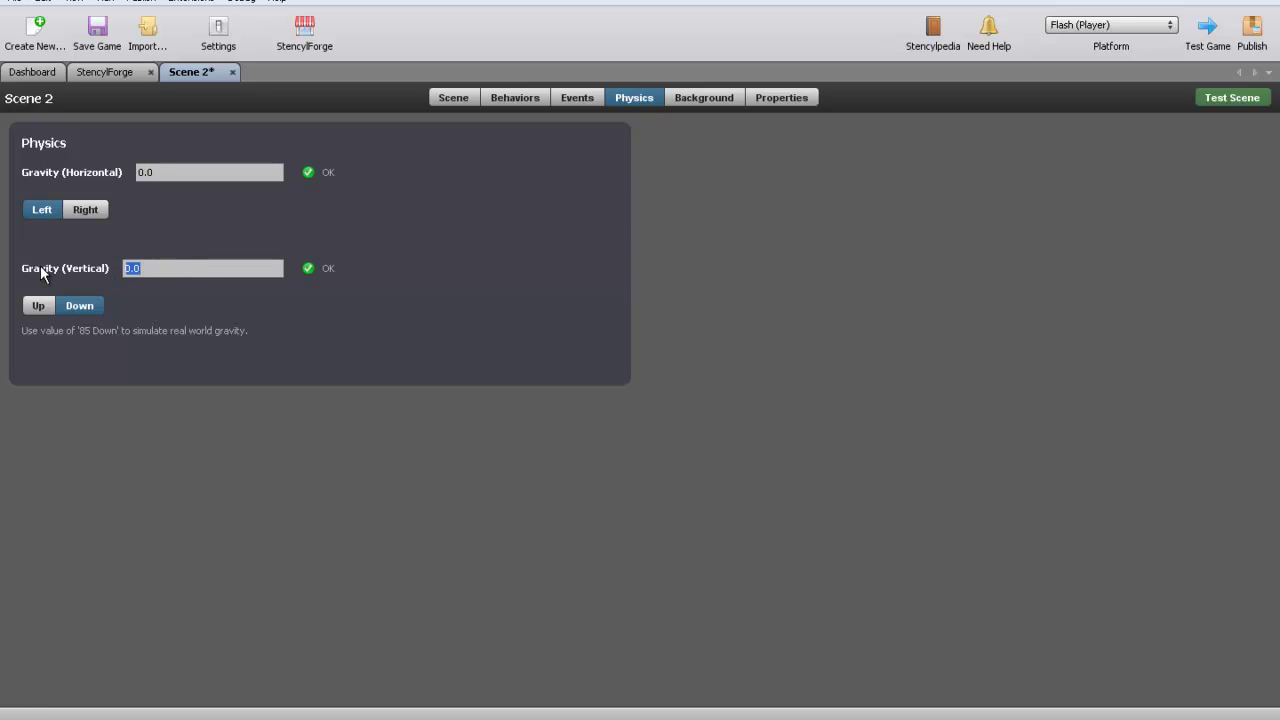
type("85")
left_click(731, 97)
left_click(781, 97)
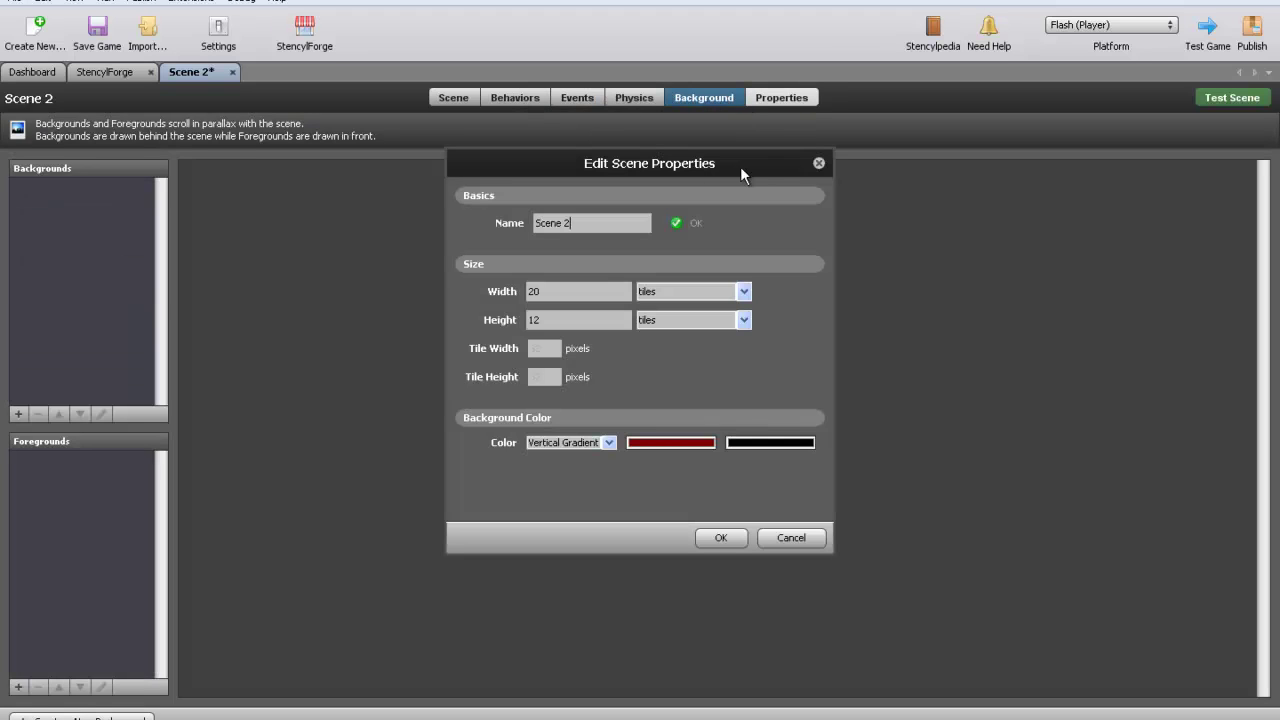
left_click(818, 163)
left_click(468, 97)
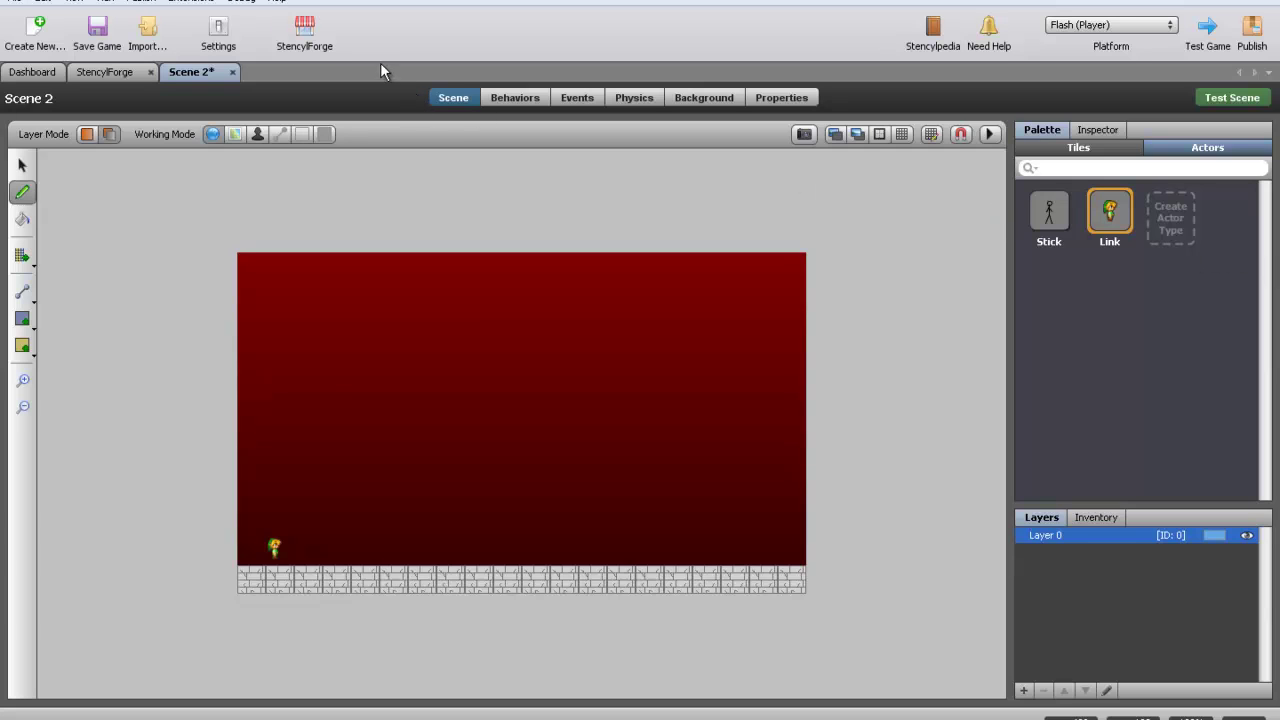
- Save and close Scene 2, then browse StencylForge's behaviors
key("ctrl+s")
left_click(232, 72)
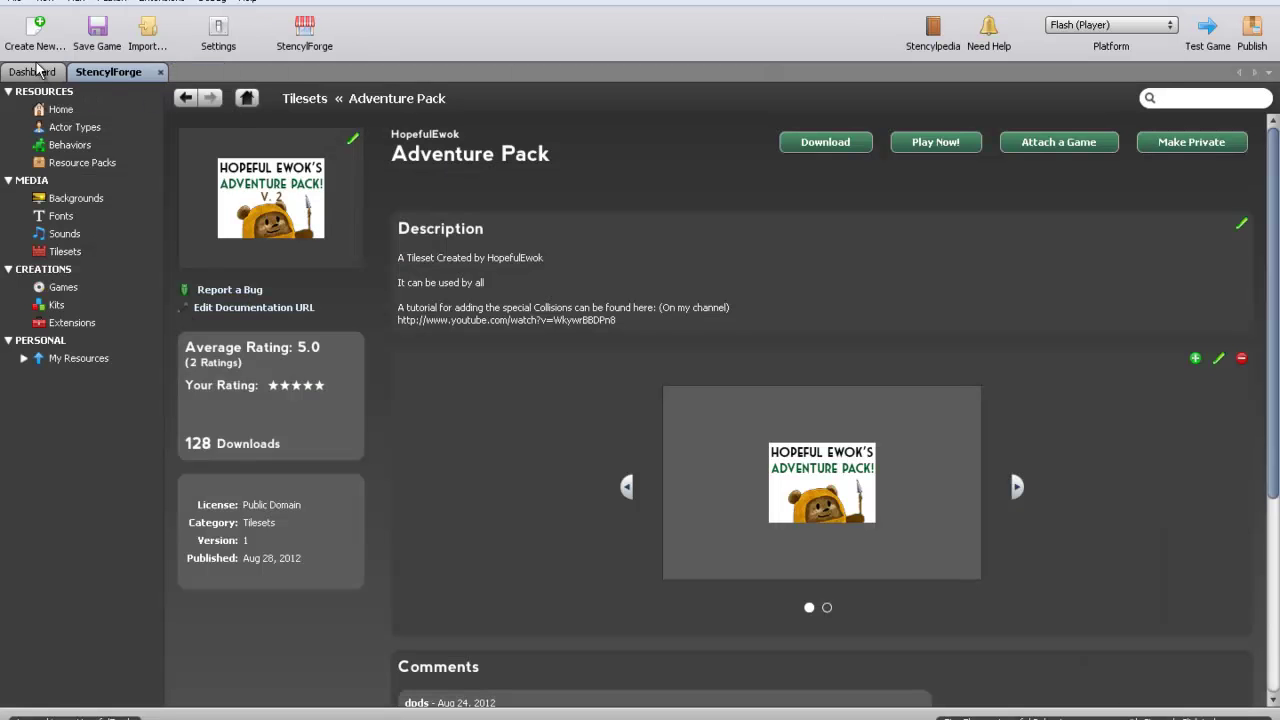
left_click(62, 152)
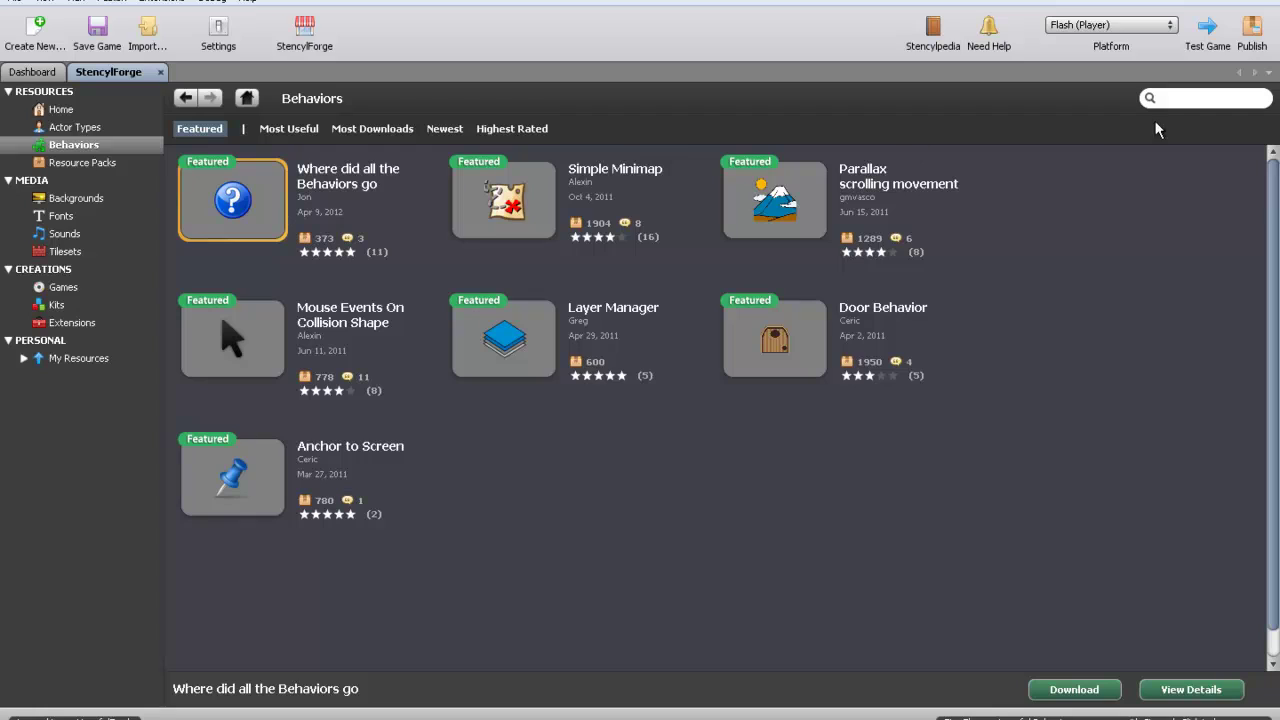
- Search behaviors for 'switch' and download the Switch Scene behavior
left_click(1188, 98)
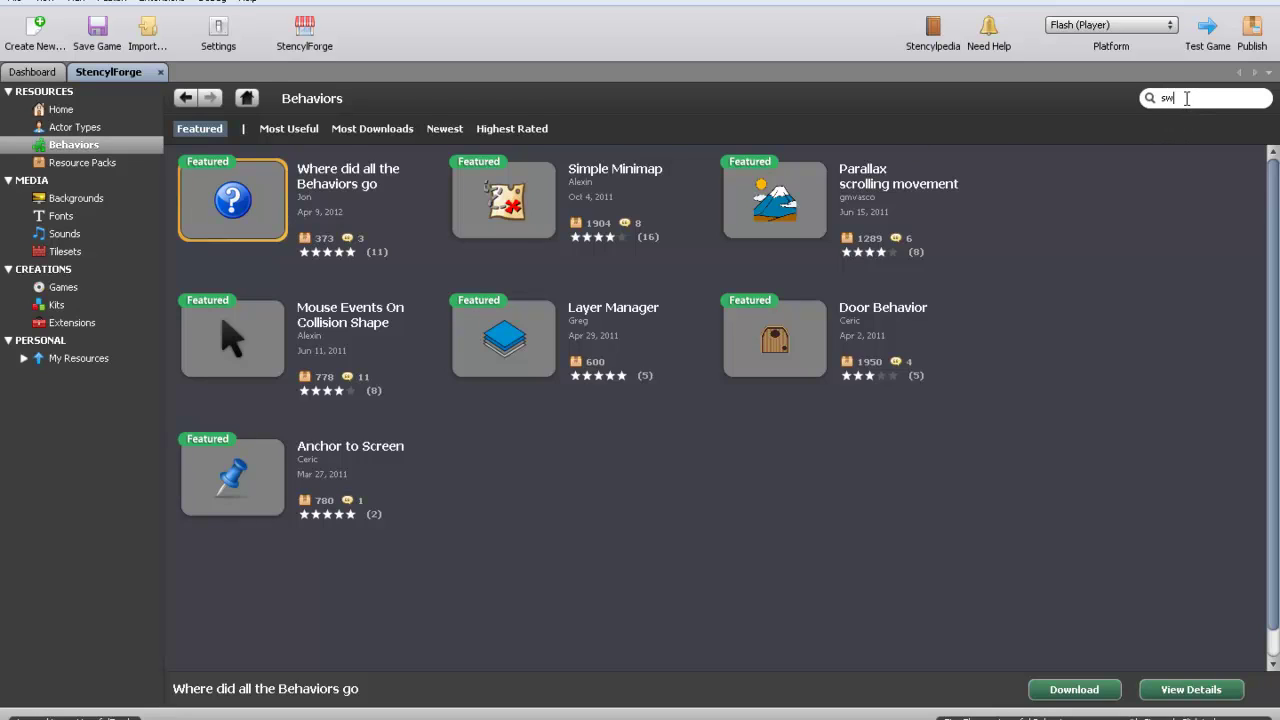
key("Return")
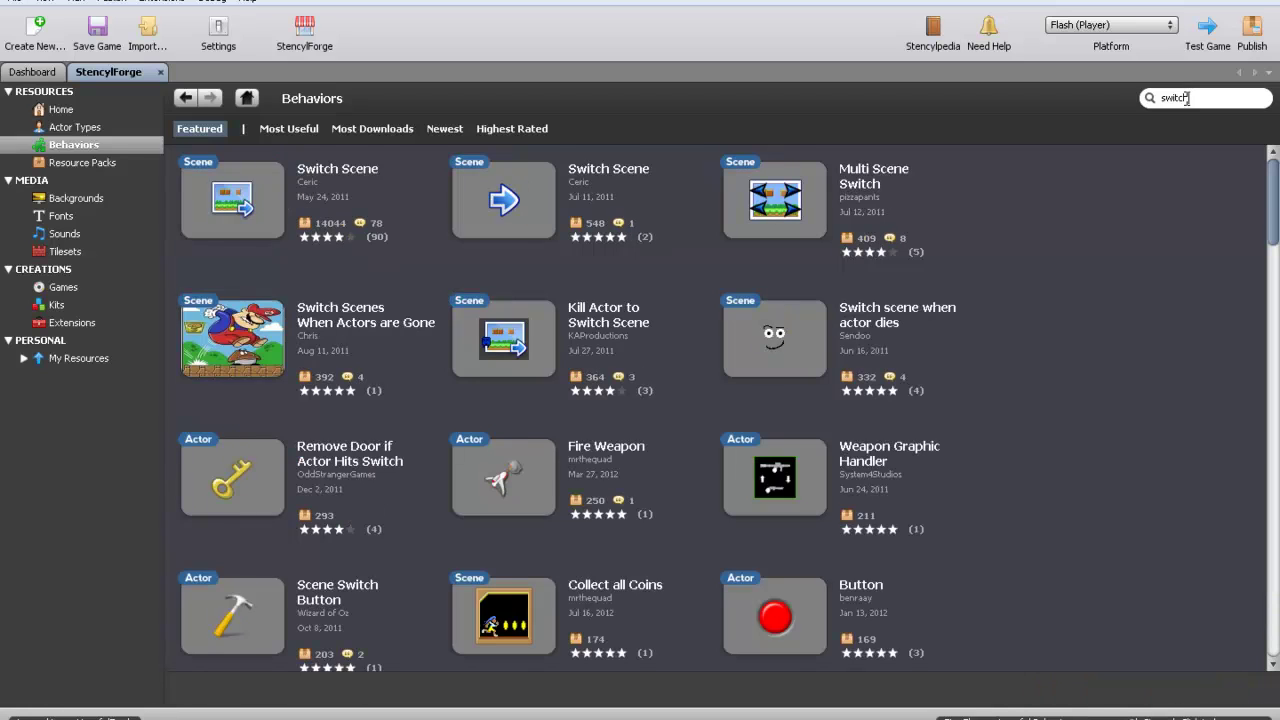
double_click(240, 210)
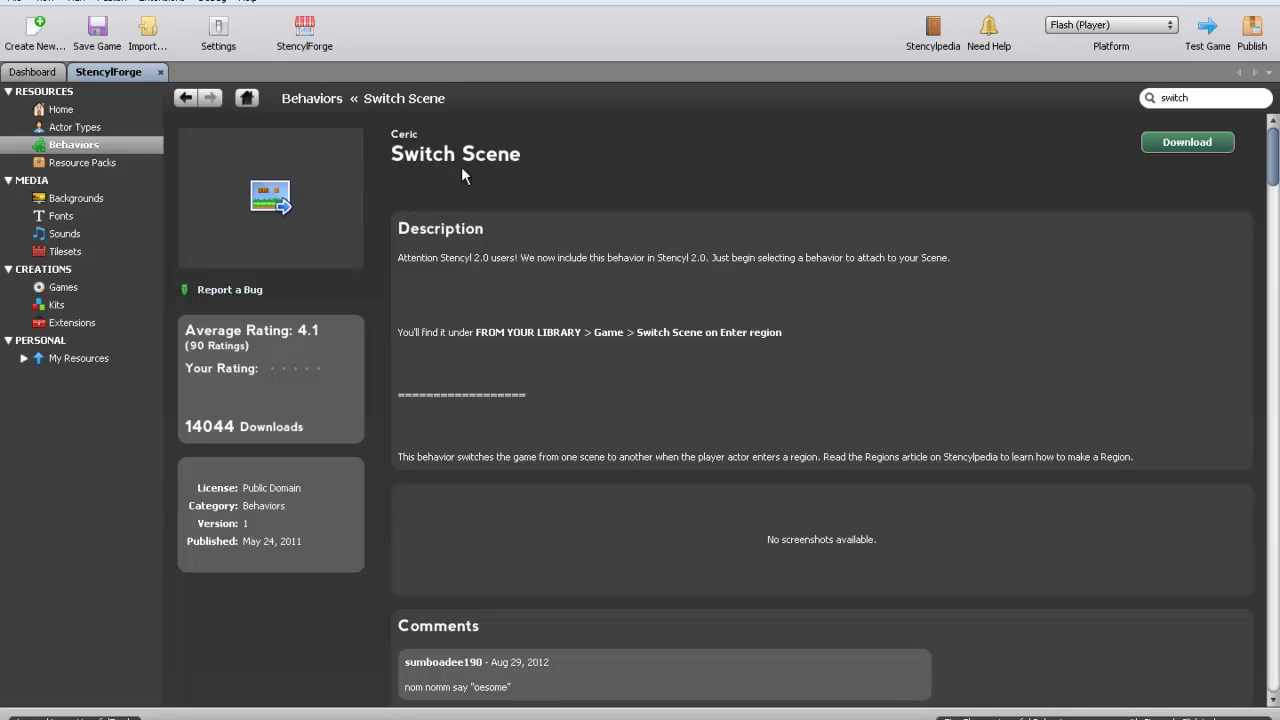
left_click(1181, 140)
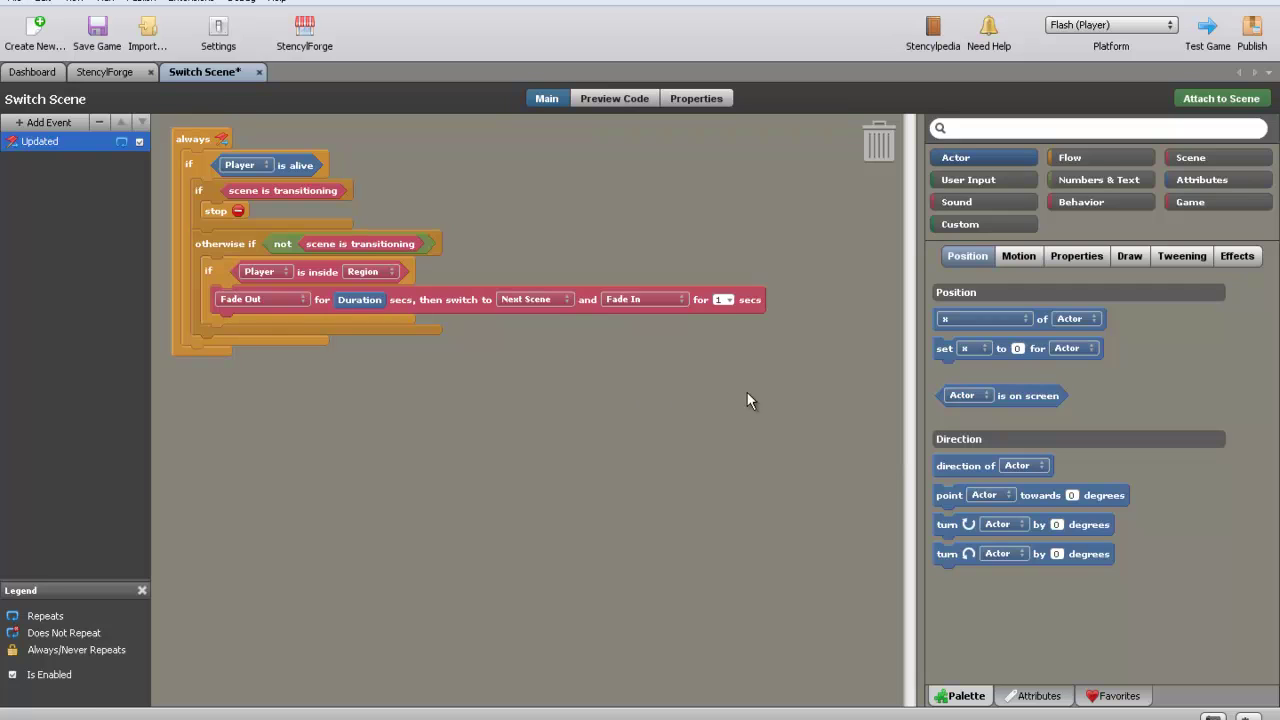
- Cancel attaching the behavior and reopen Scene 1 from the scenes list
left_click(1245, 99)
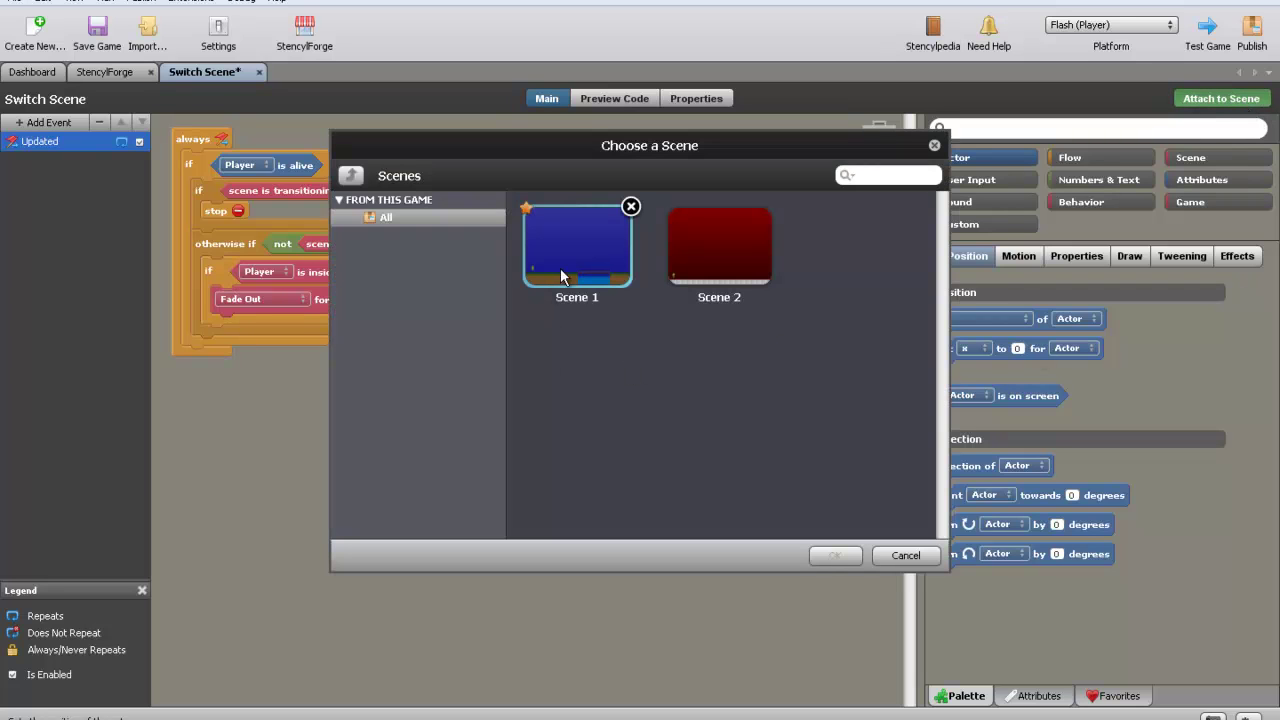
left_click(905, 555)
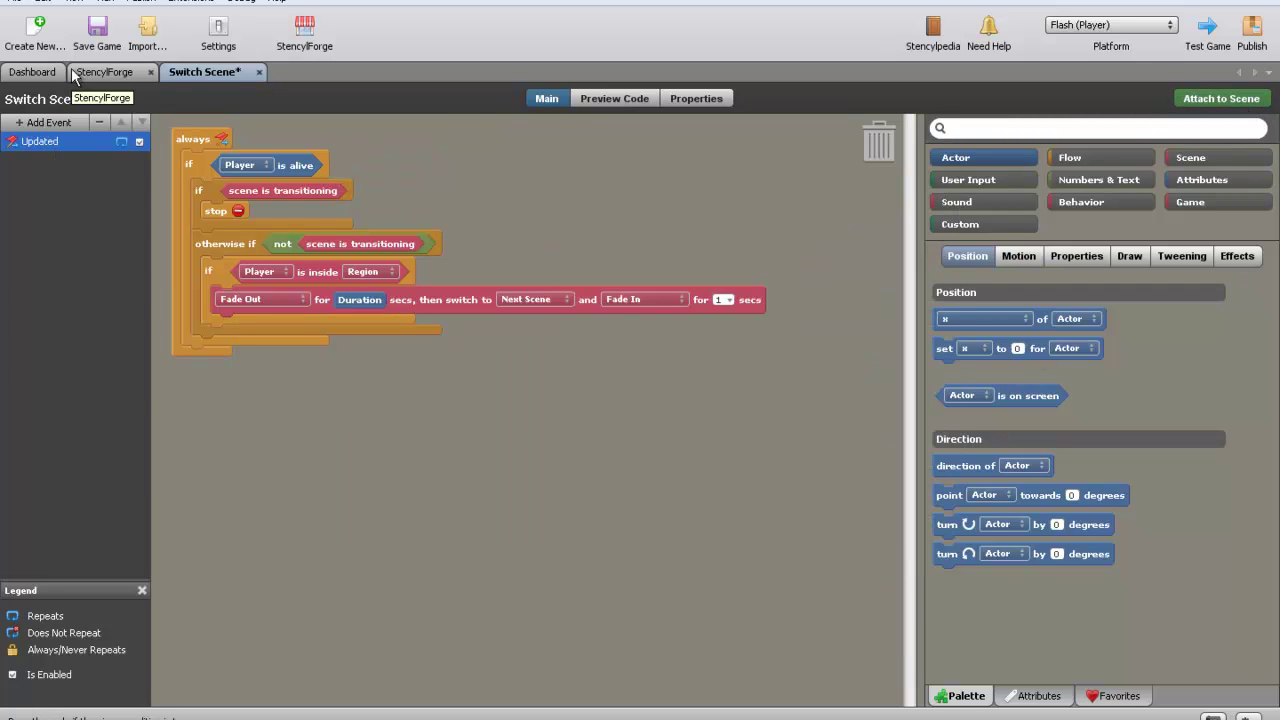
left_click(38, 72)
double_click(271, 176)
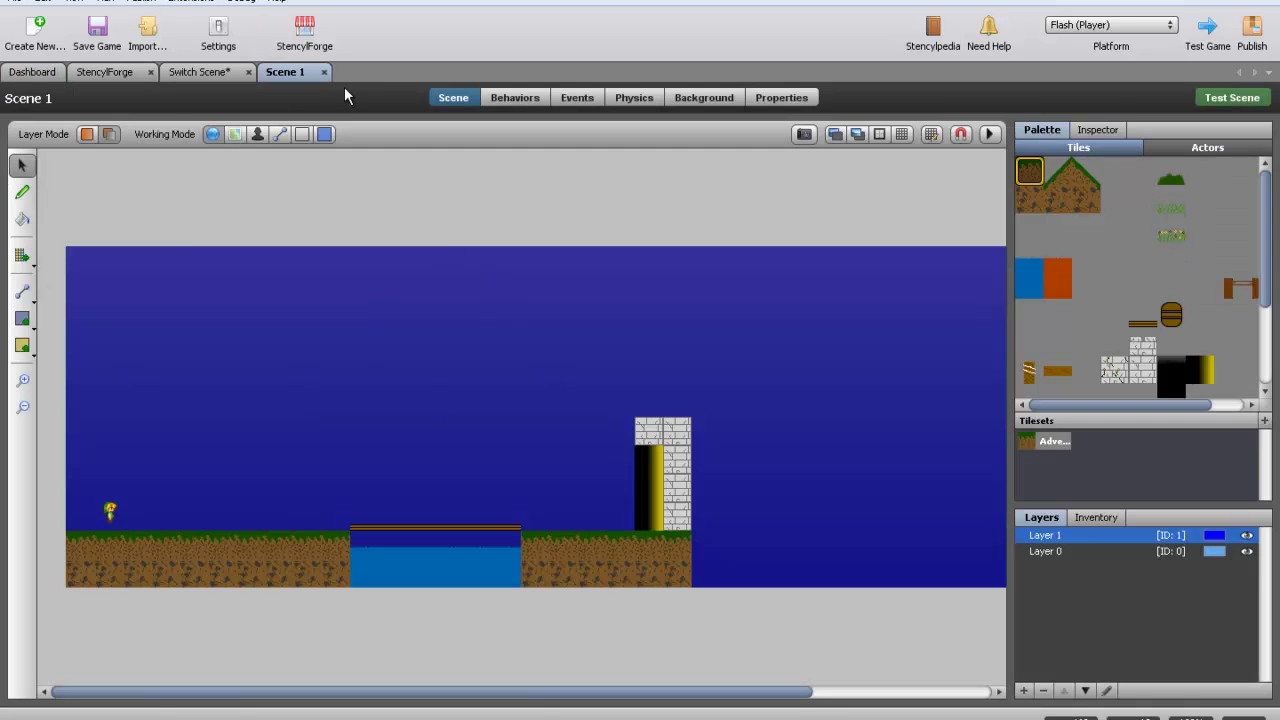
- Draw a box region over the brick tower's doorway opening
left_click(22, 320)
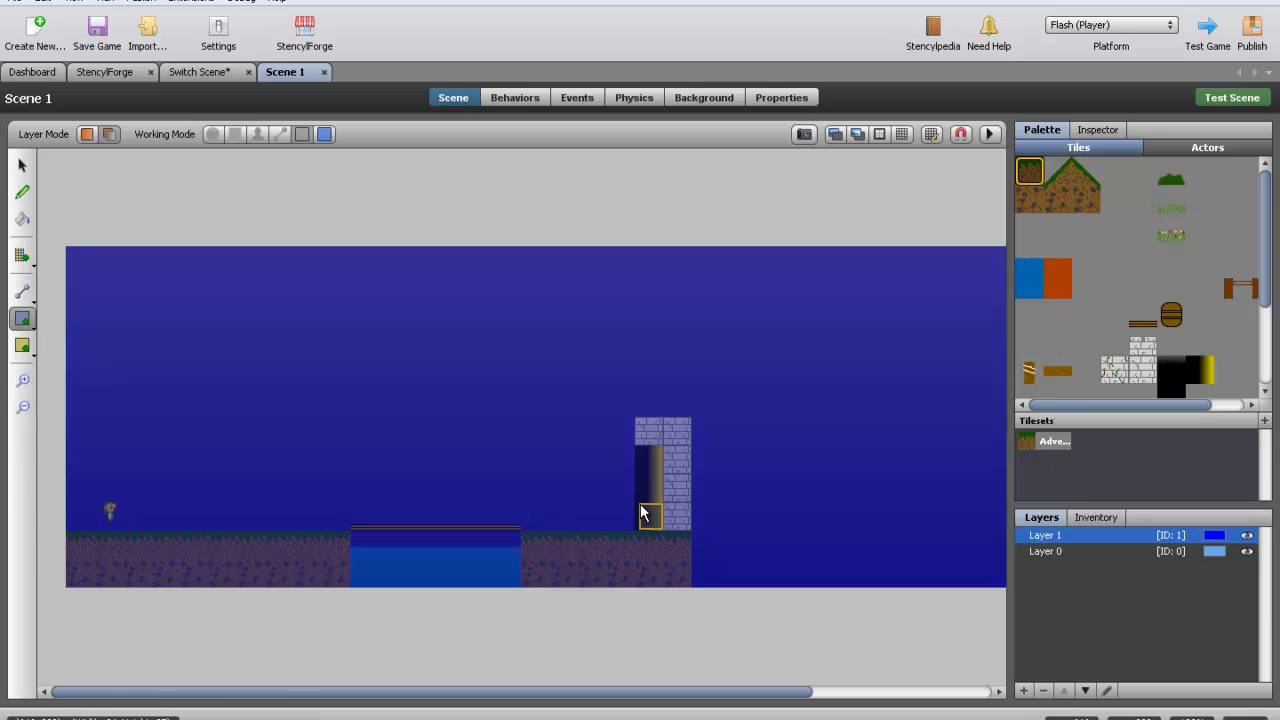
left_click_drag(643, 514, 639, 455)
left_click_drag(637, 450, 636, 450)
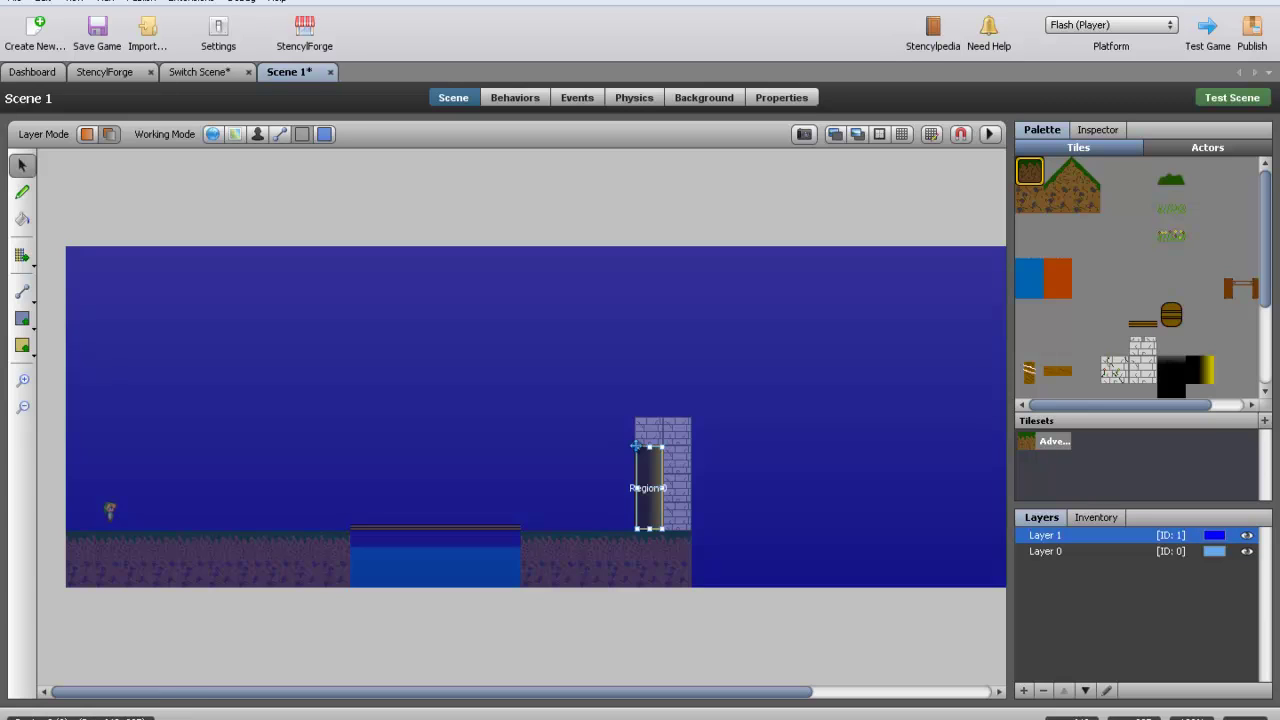
left_click(200, 72)
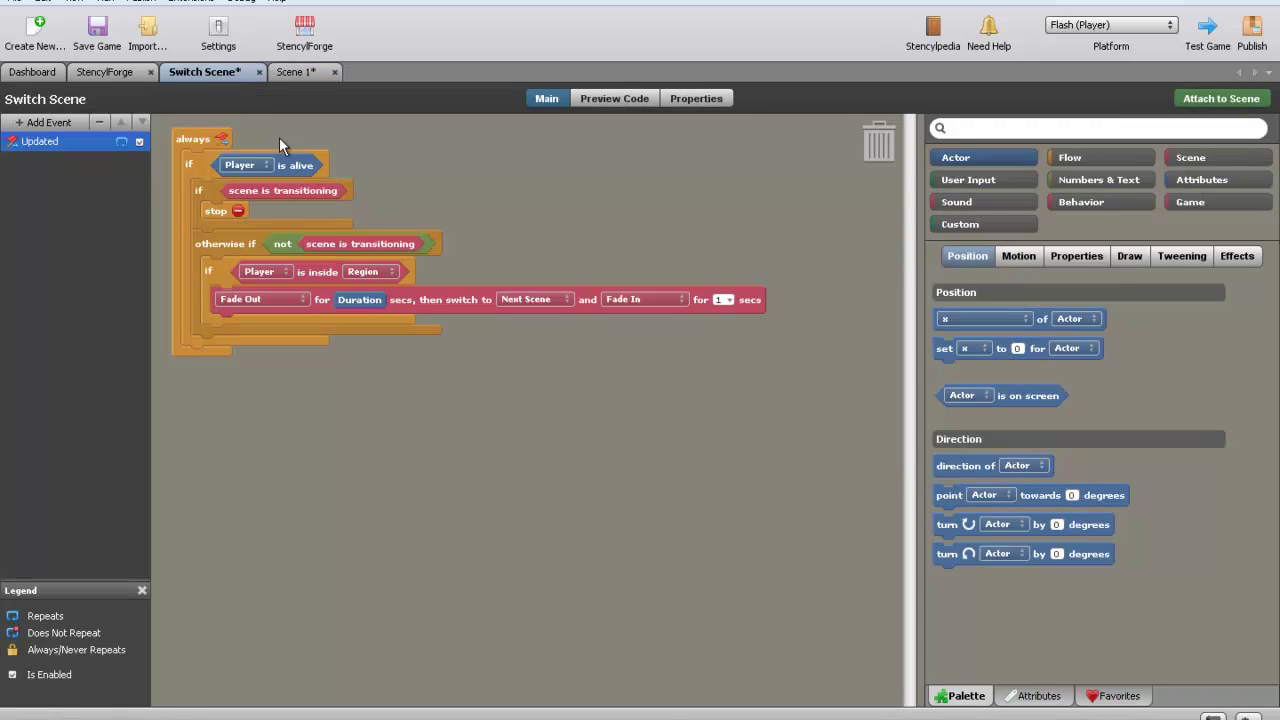
- Attach Switch Scene to Scene 1 with Link as the player and Region 0 as the trigger
left_click(1240, 98)
left_click(622, 212)
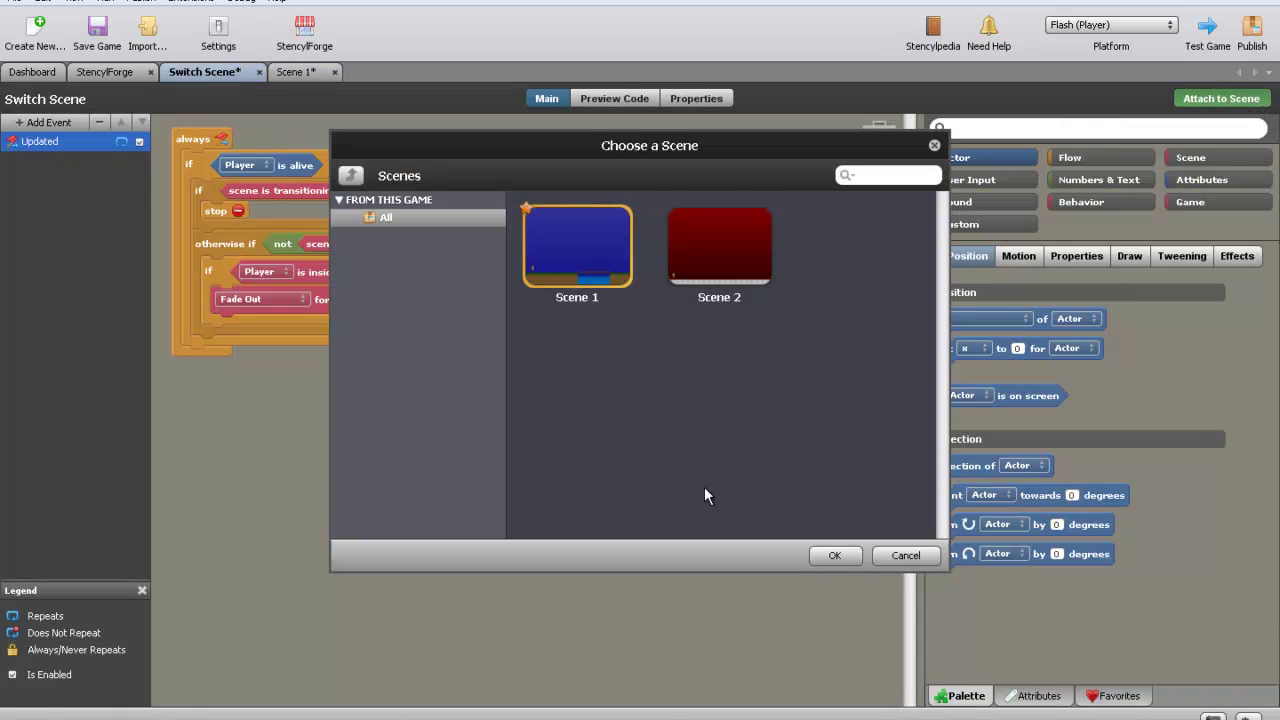
left_click(833, 555)
left_click(415, 276)
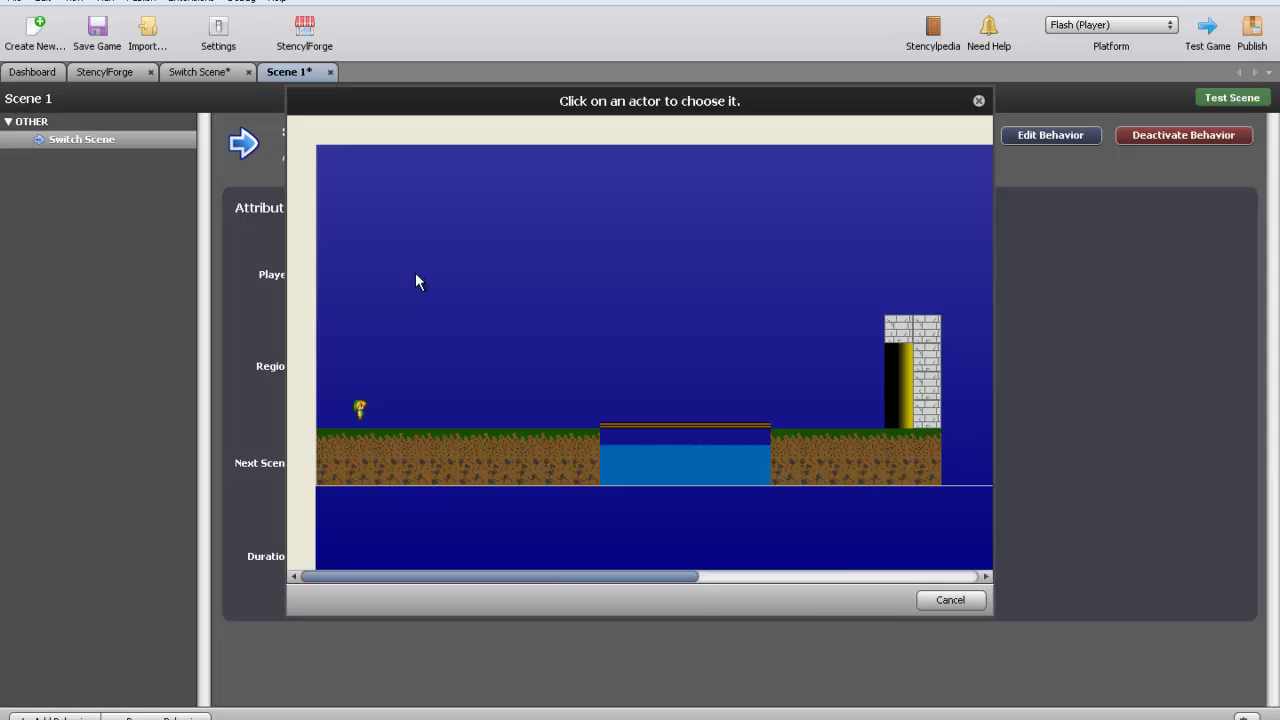
left_click(360, 410)
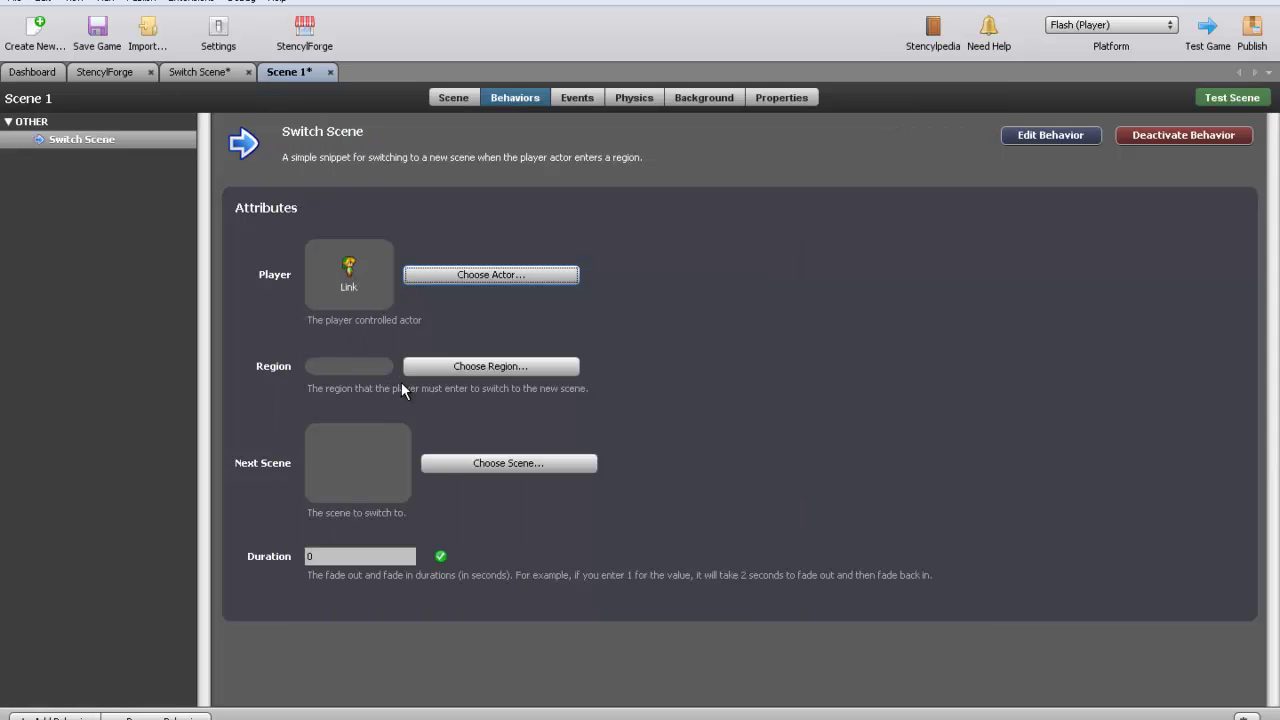
left_click(451, 368)
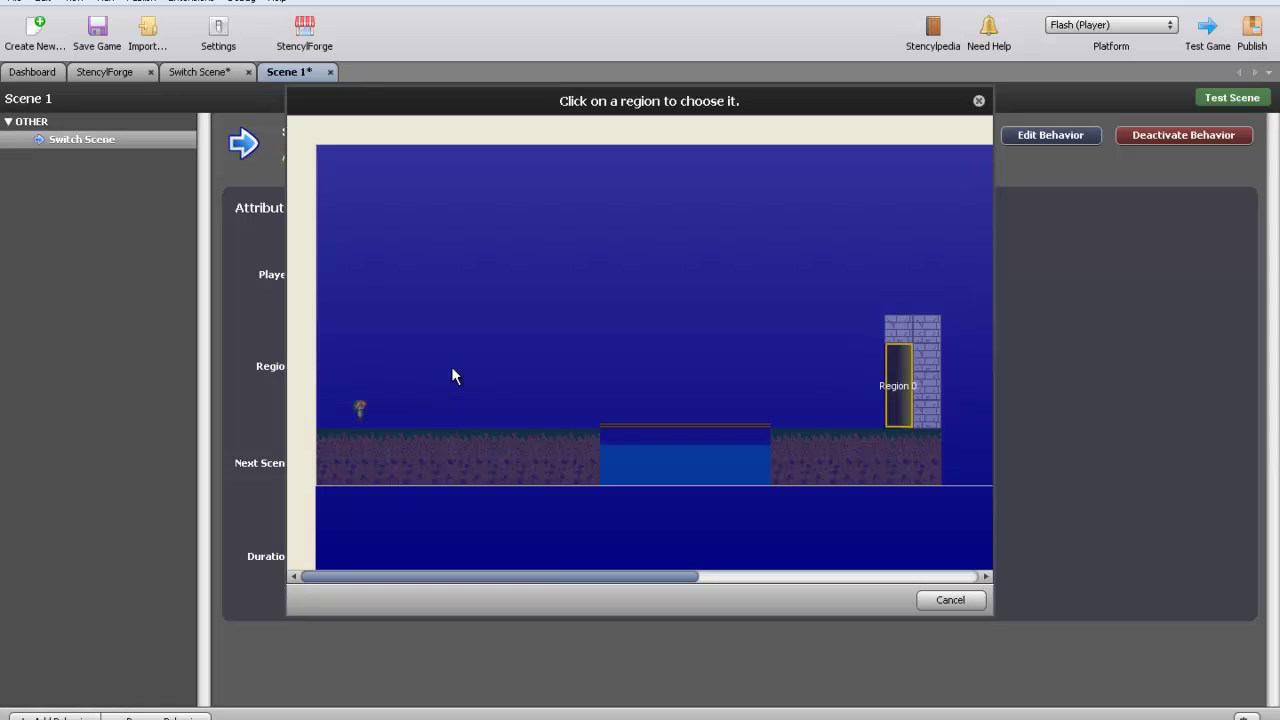
left_click(901, 398)
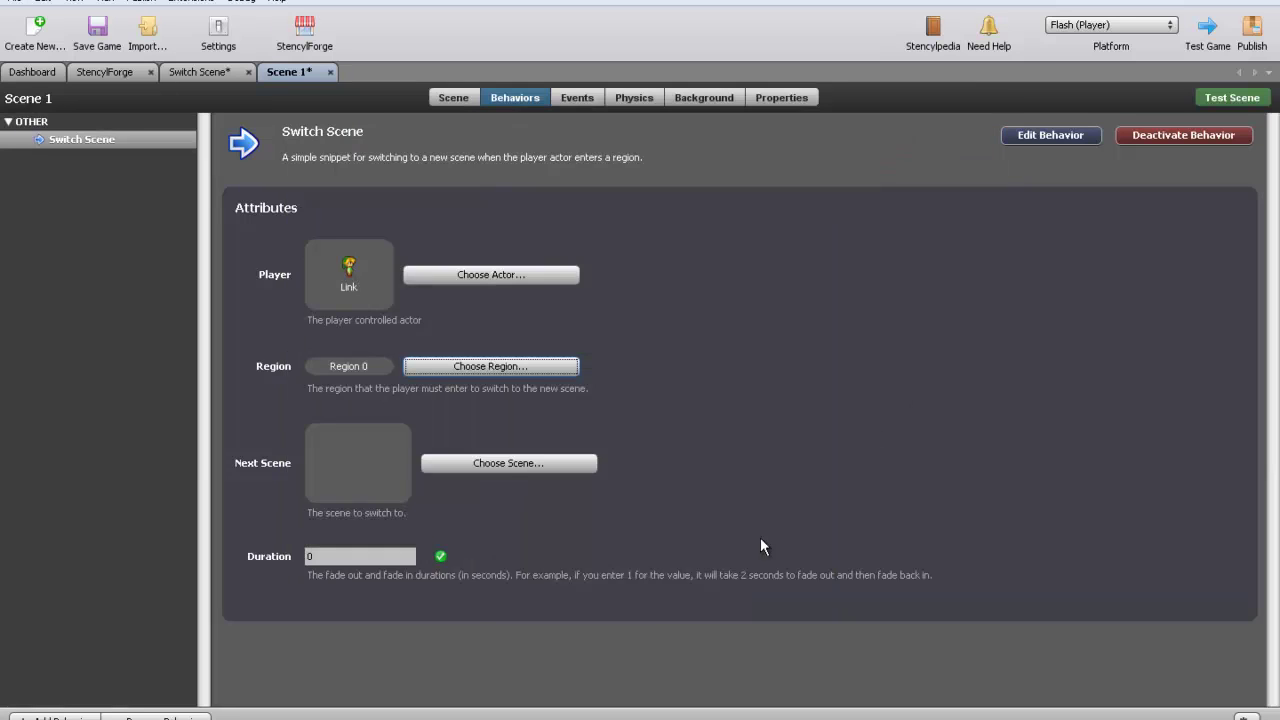
- Set the next scene to Scene 2 with a 6-second fade duration, and save the game
left_click(500, 463)
left_click(690, 255)
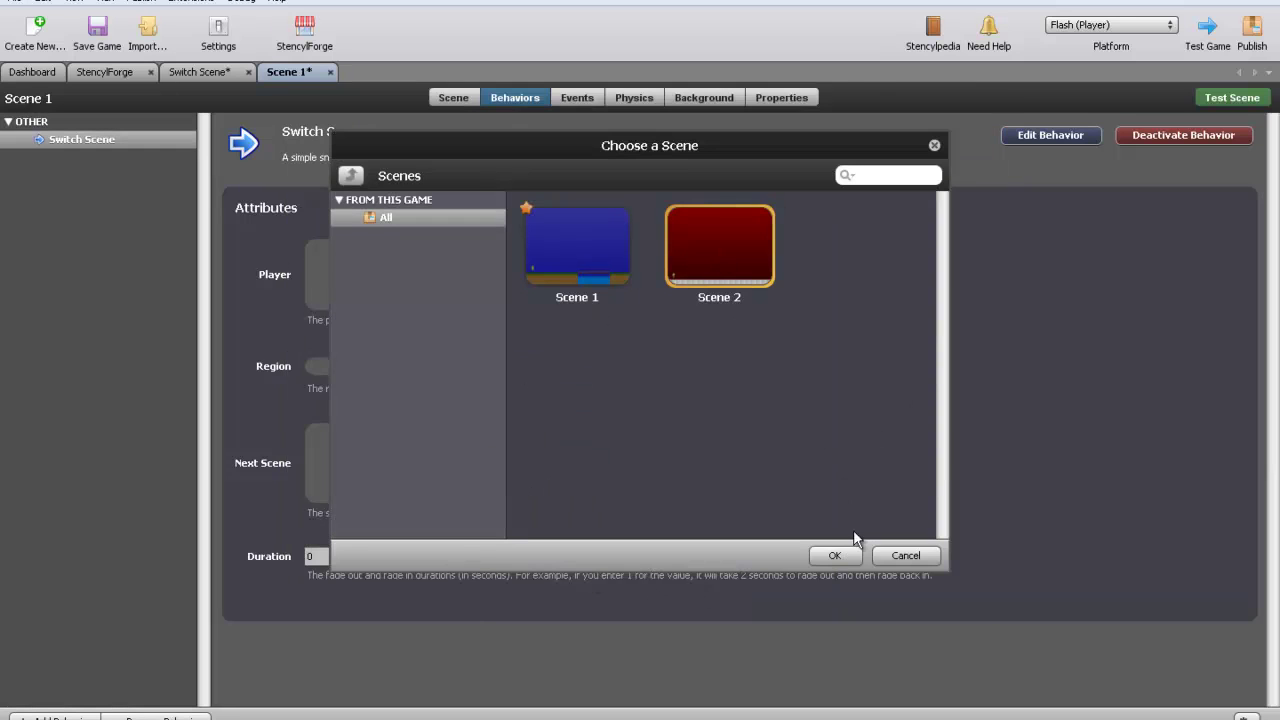
left_click(836, 552)
left_click(354, 558)
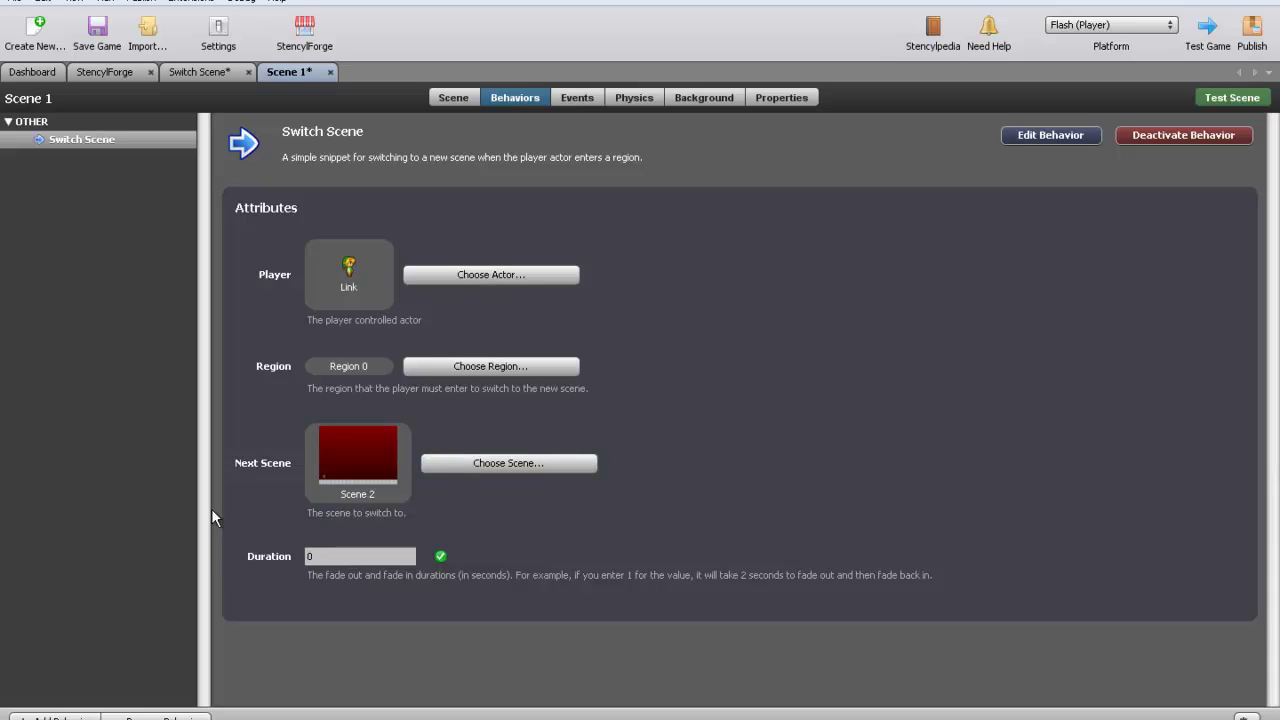
type("6")
key("BackSpace")
key("ctrl+s")
- Close the StencylForge and extra scene tabs
left_click(318, 72)
left_click(243, 72)
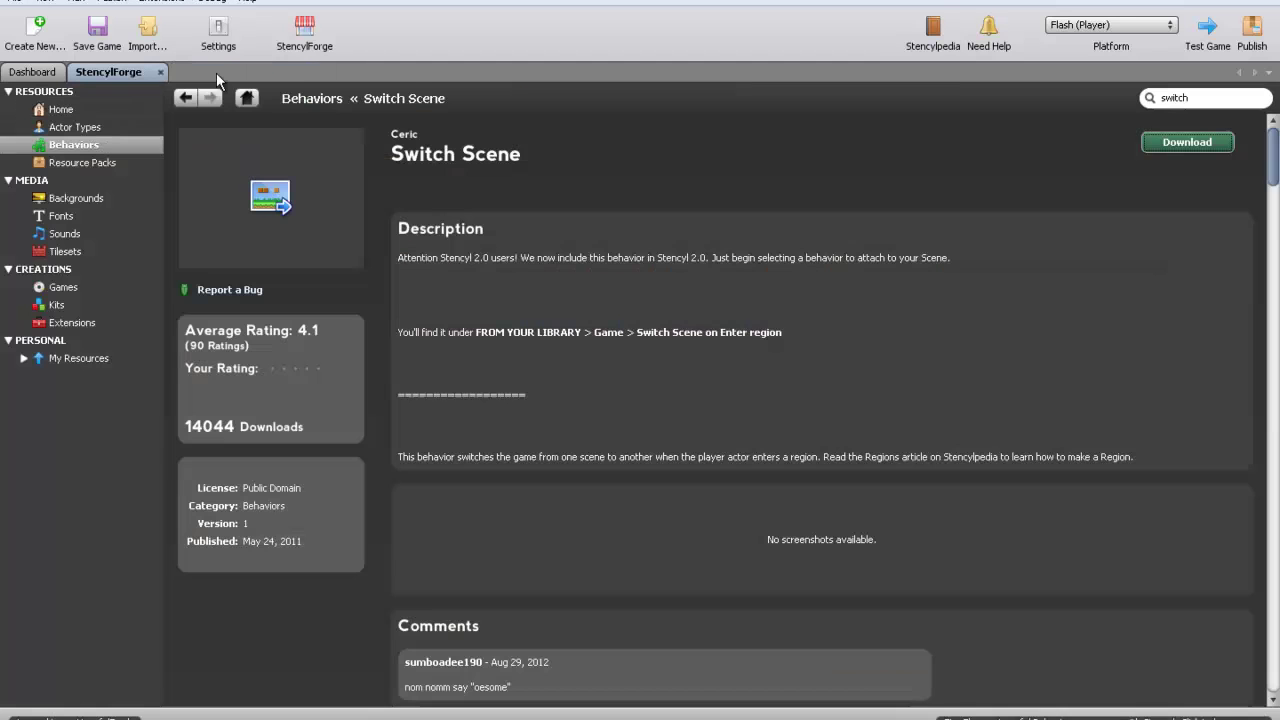
left_click(151, 72)
- Test-run the game in Flash Player, then reopen Scene 1 in the scene editor
left_click(1206, 28)
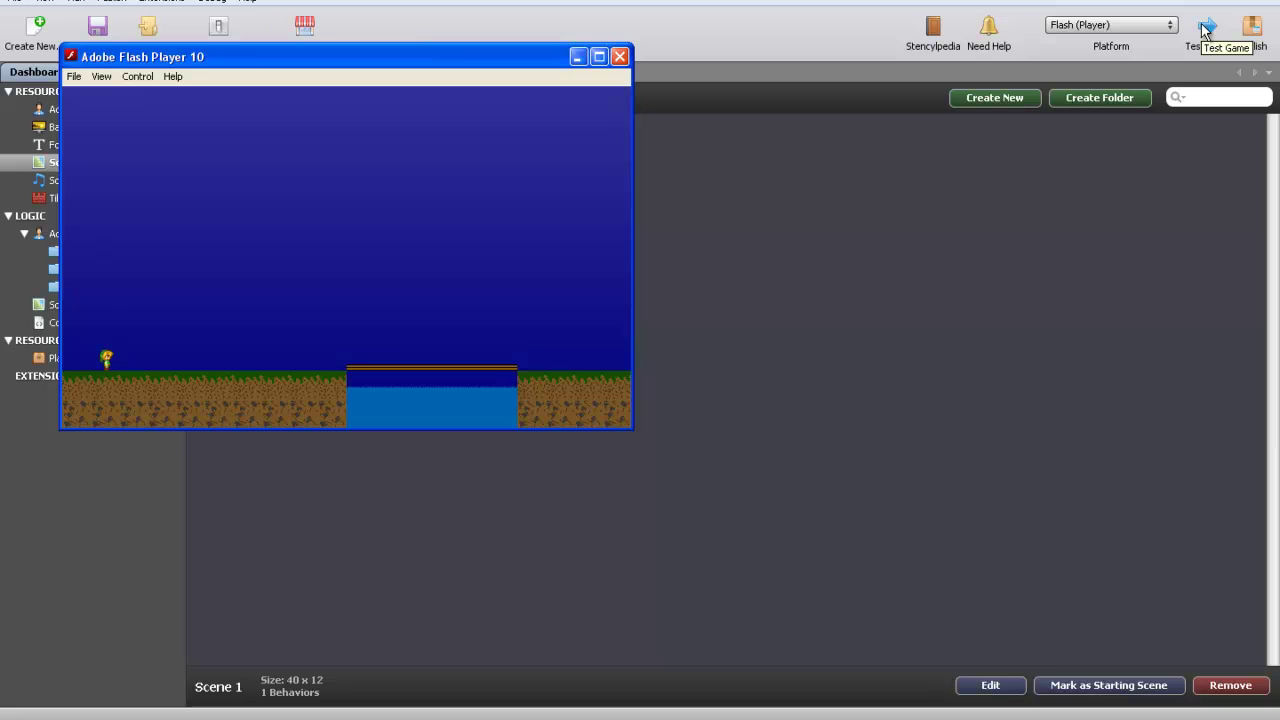
left_click(620, 57)
double_click(221, 160)
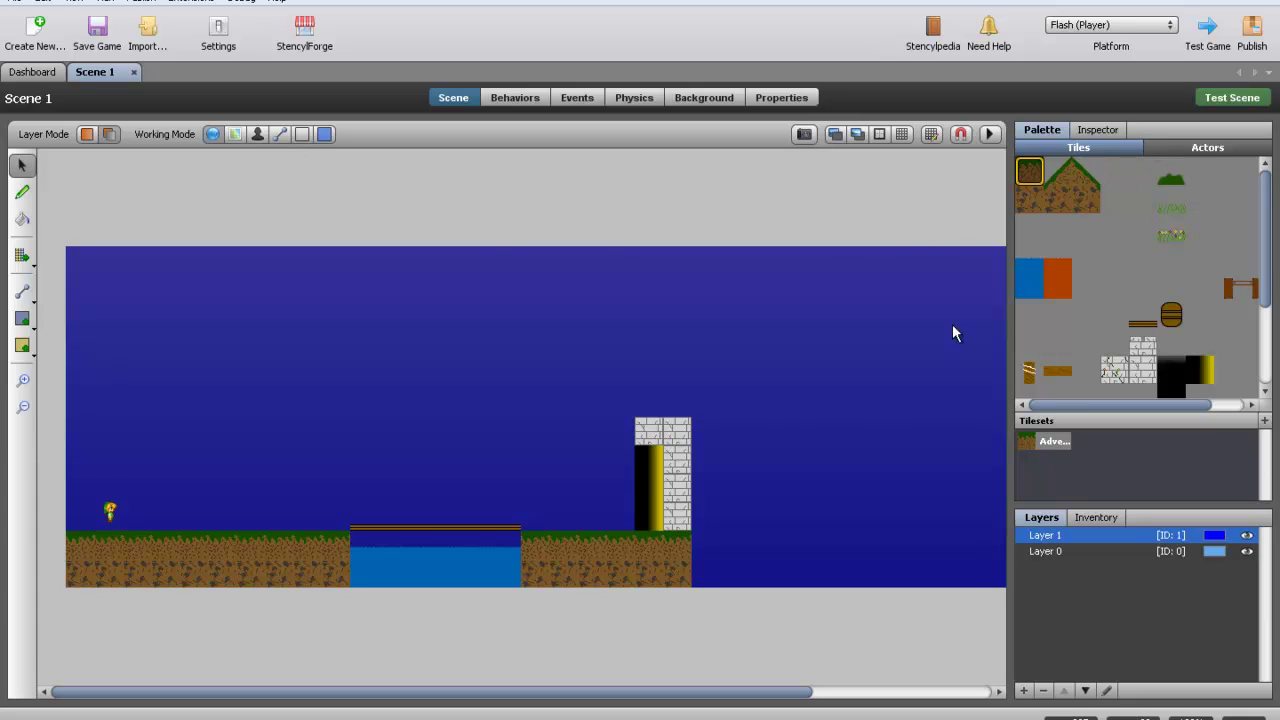
- In Scene 1, replace Link with a single Stick actor on the left ground and close the editor
left_click(110, 512)
right_click(110, 510)
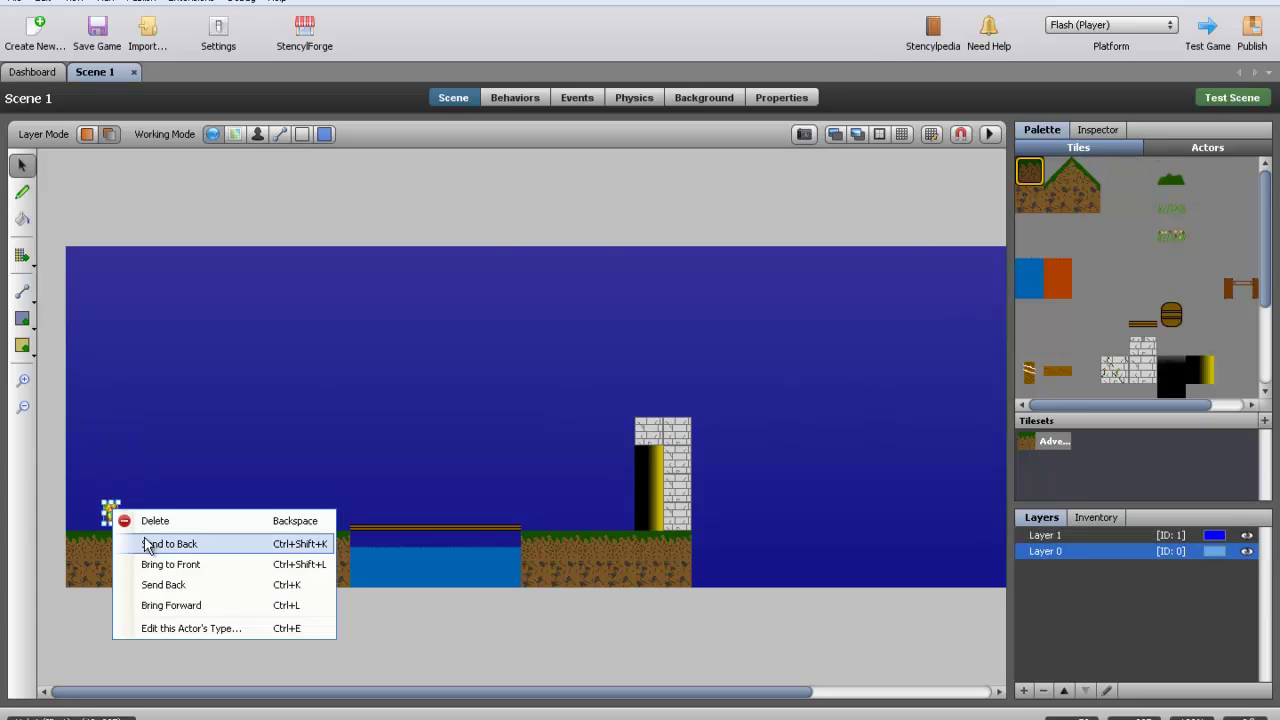
left_click(140, 517)
left_click(1190, 148)
left_click(1049, 210)
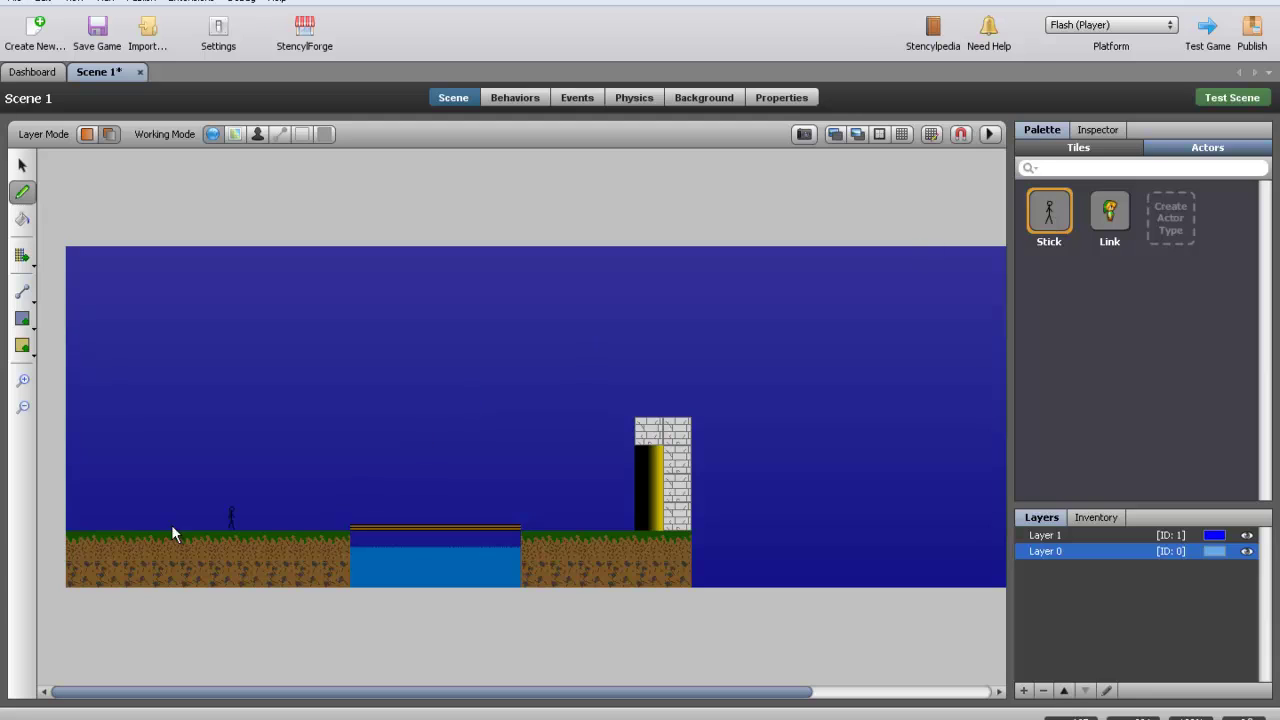
left_click(115, 508)
left_click(187, 484)
key("ctrl+z")
left_click(141, 72)
- Open Scene 2, delete the Link actor, and launch a test run of the game
double_click(390, 180)
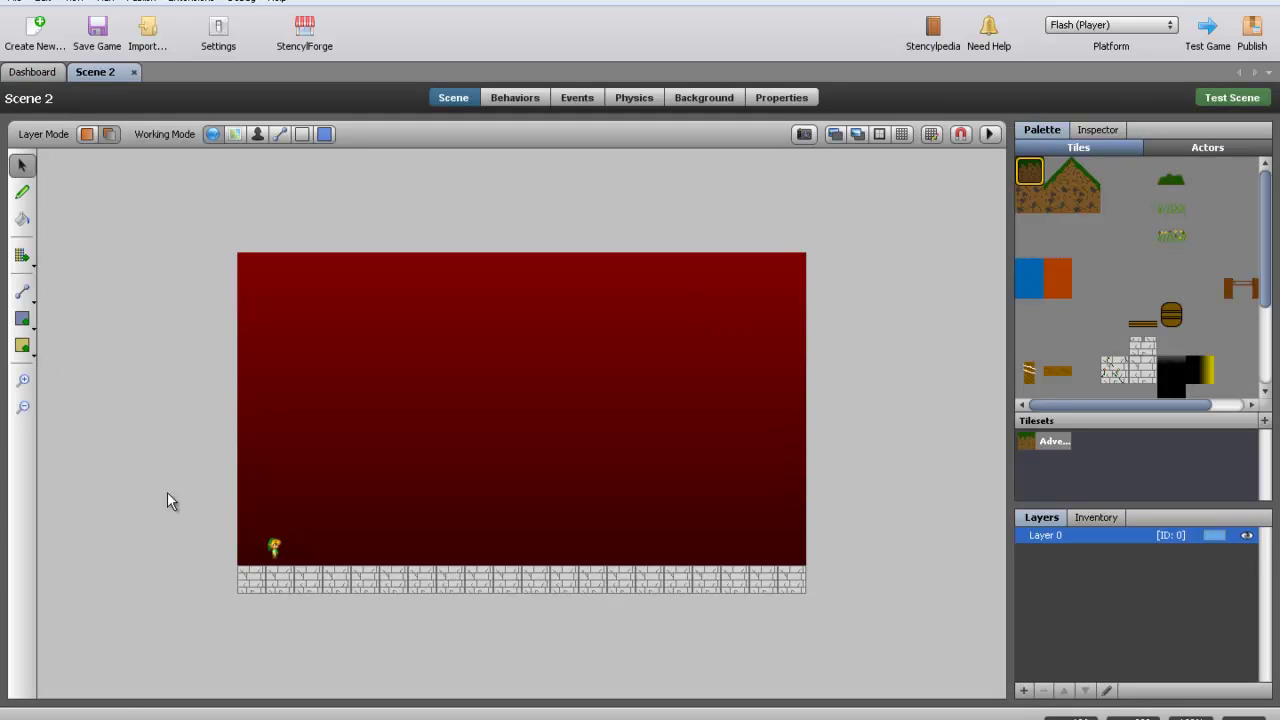
right_click(273, 548)
left_click(300, 562)
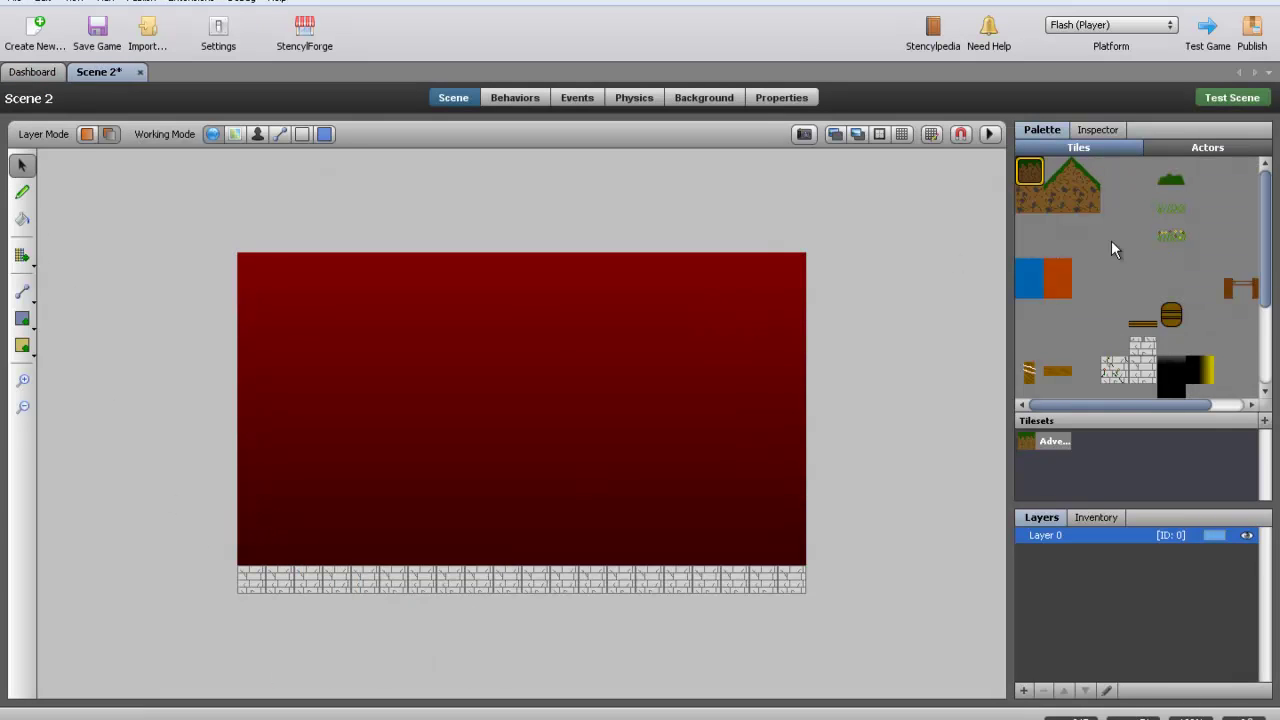
left_click(1207, 147)
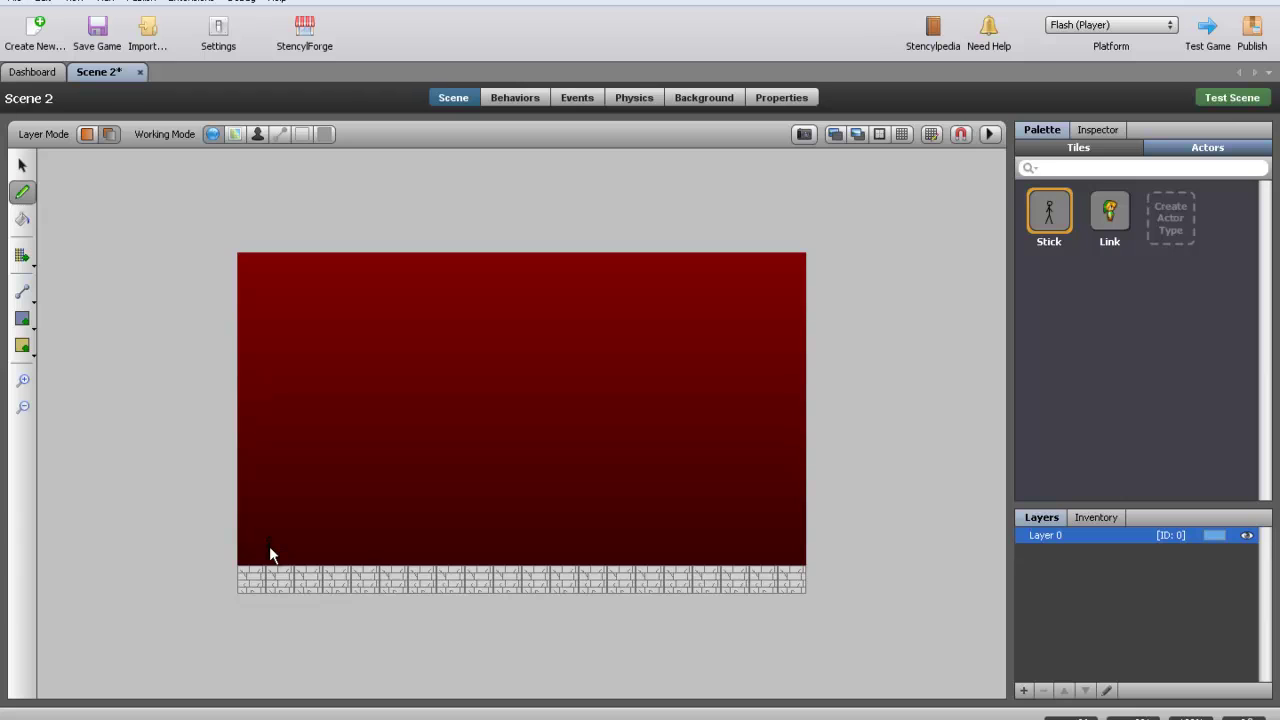
left_click(1209, 36)
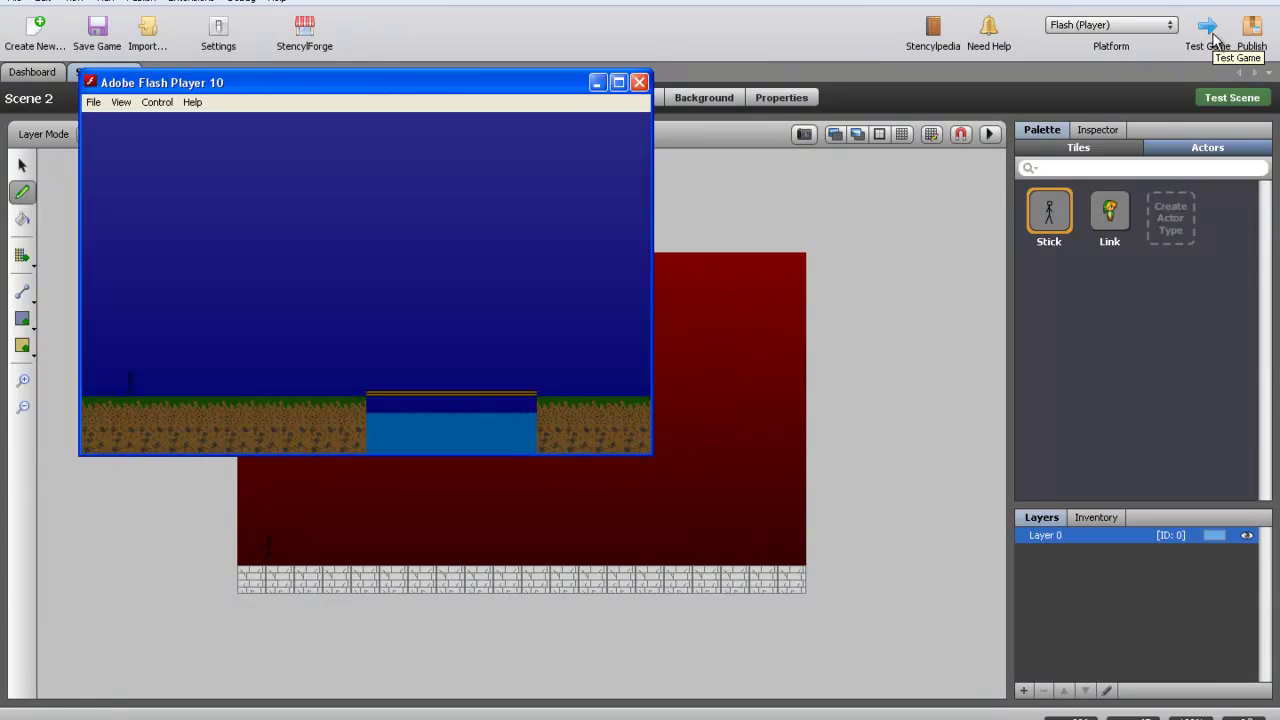
- Walk the stick figure right across Scene 1, then close the Flash Player test window
key("Right")
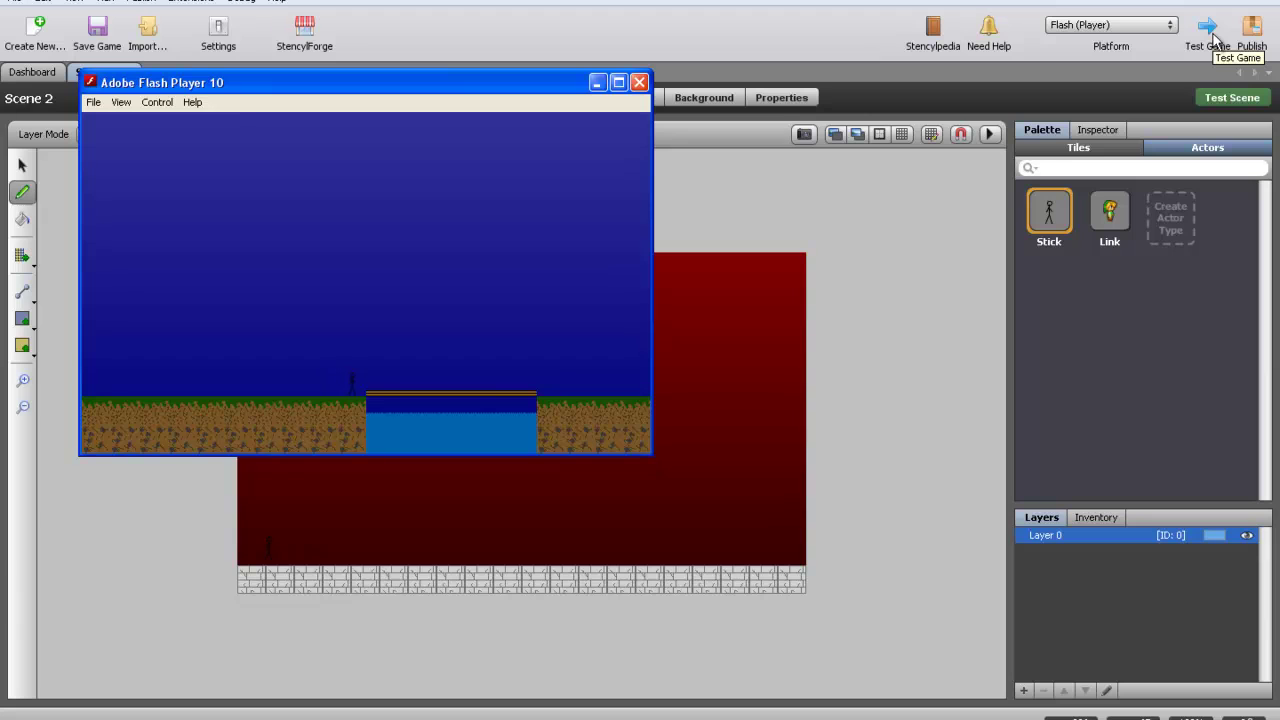
key("Right")
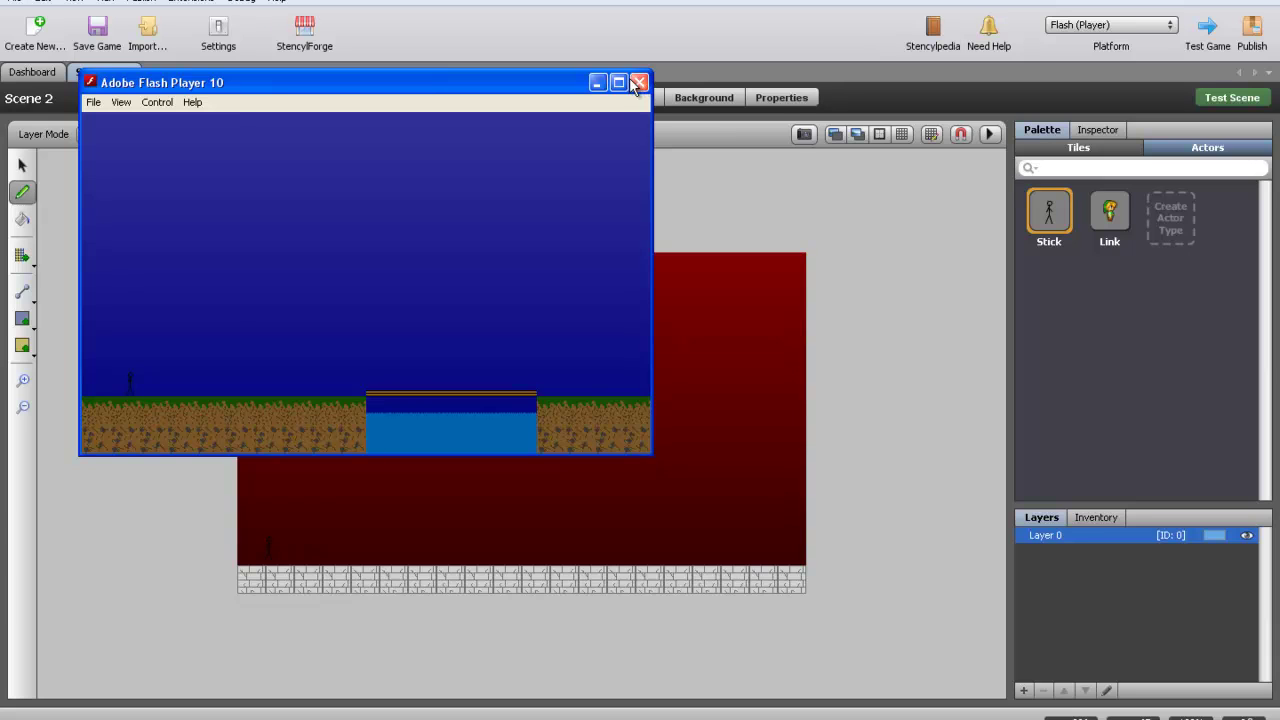
left_click(639, 83)
left_click(32, 73)
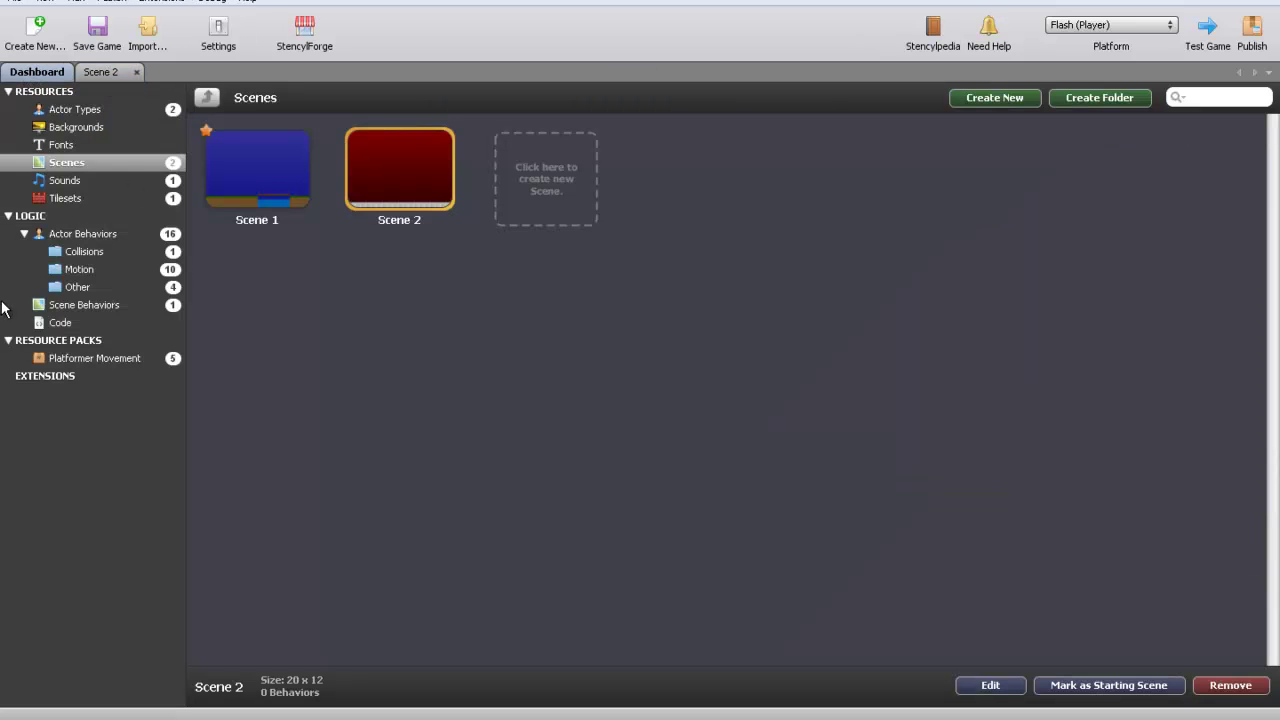
left_click(84, 255)
left_click(82, 270)
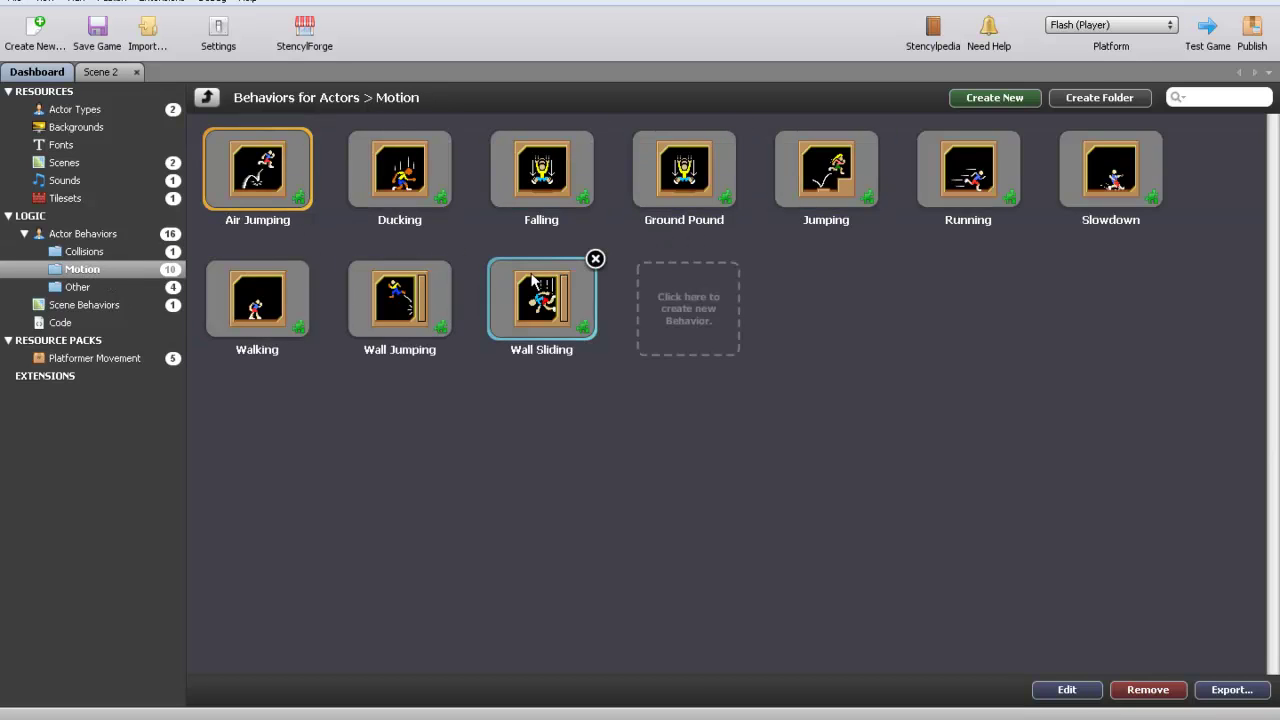
left_click(71, 115)
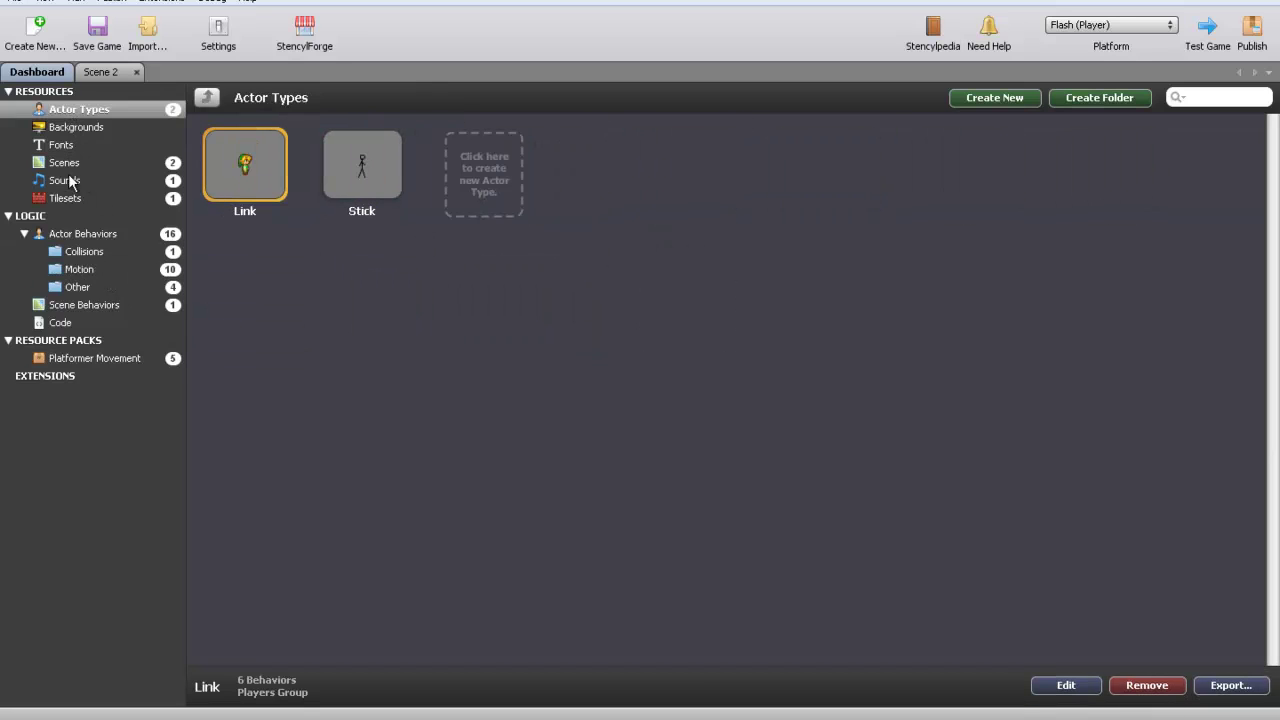
double_click(230, 167)
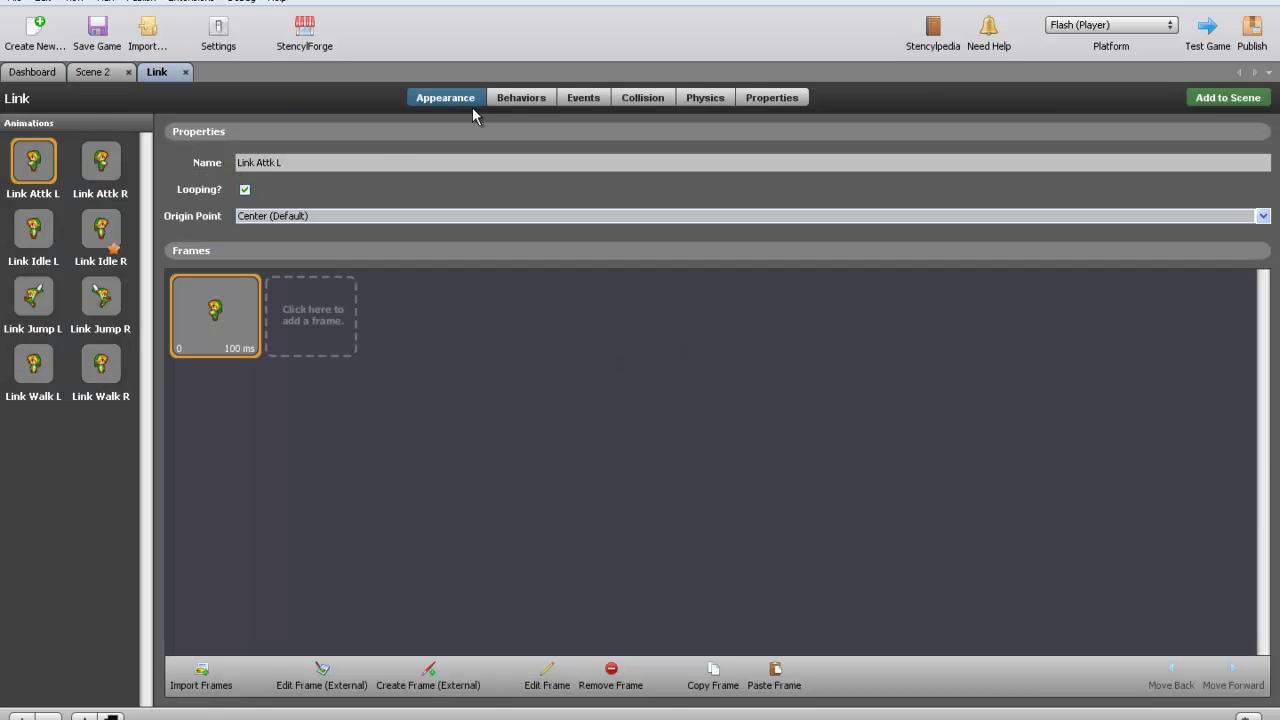
left_click(510, 98)
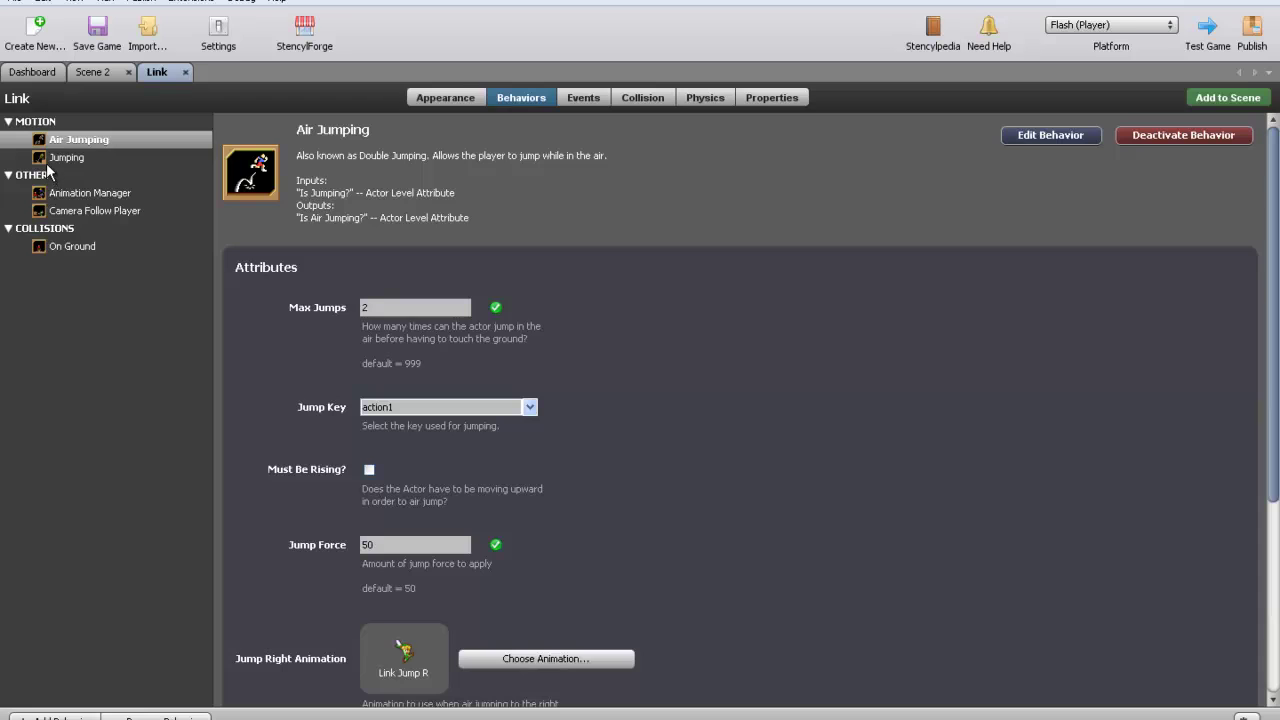
left_click(186, 72)
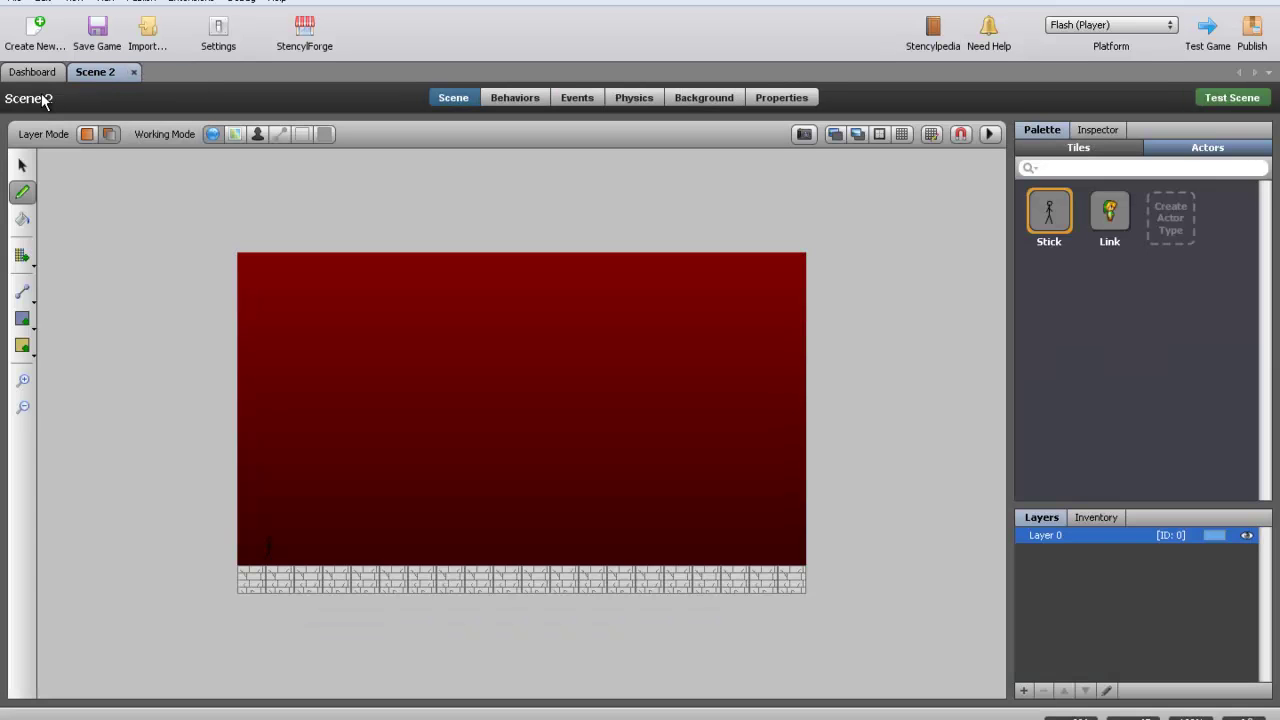
left_click(40, 76)
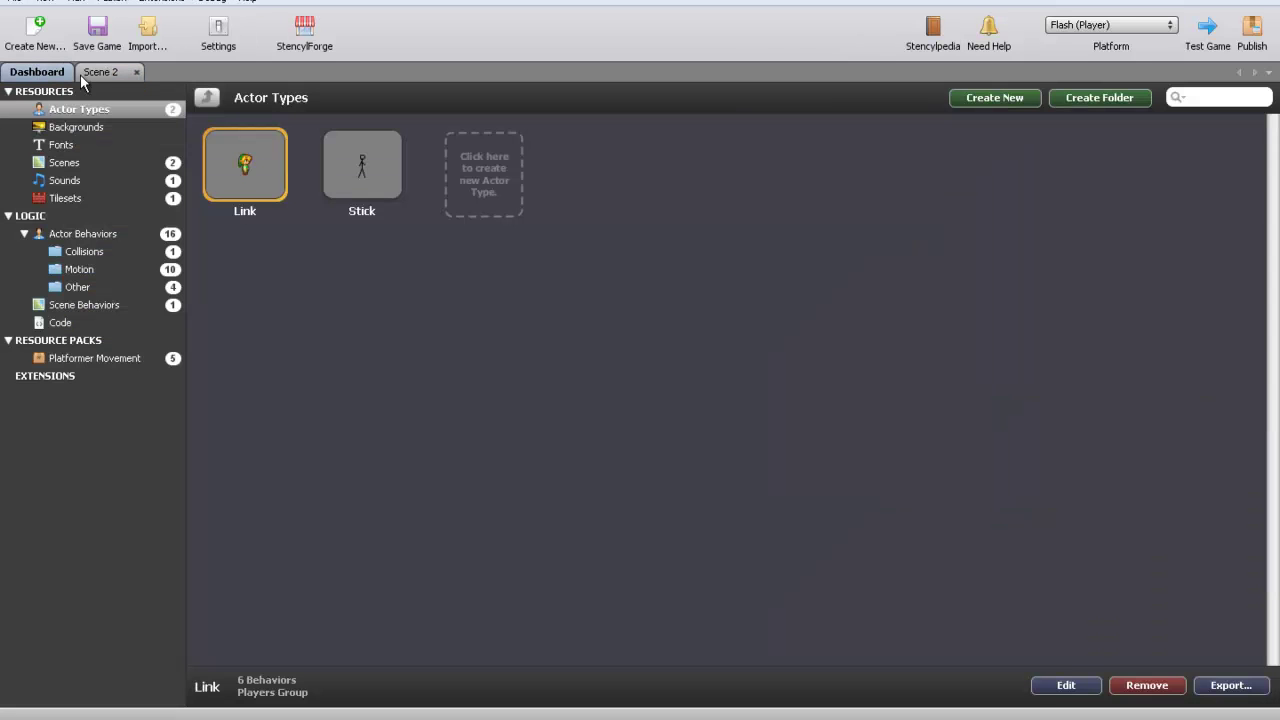
left_click(101, 74)
left_click(42, 76)
left_click(62, 181)
left_click(62, 197)
- Open Scene 1, paint the tall dirt tile across the water gap, and start a test run
left_click(66, 163)
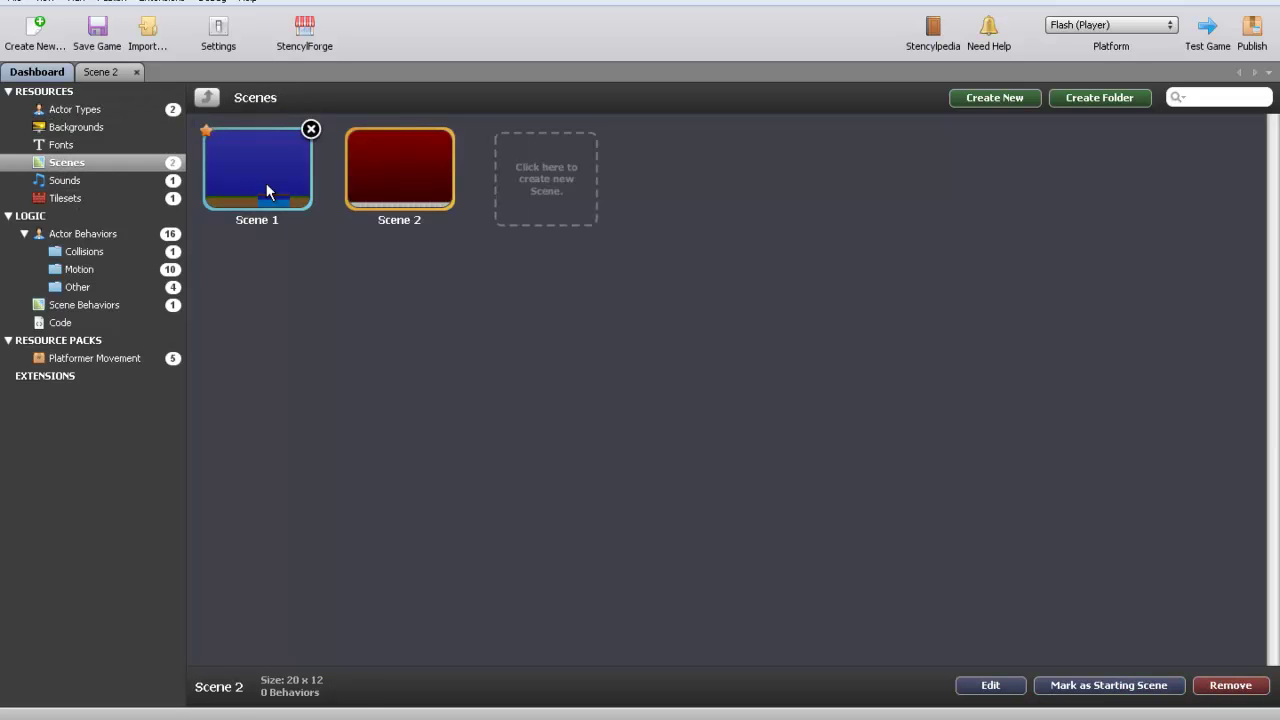
double_click(272, 175)
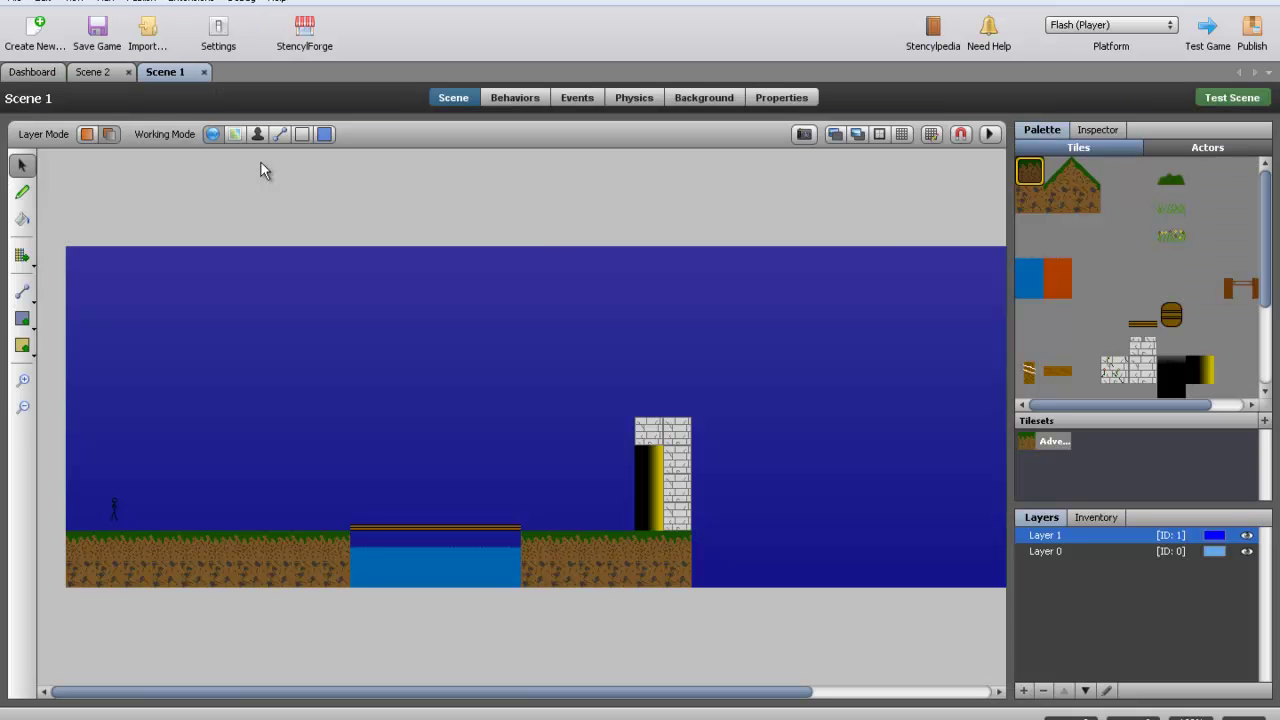
left_click(1029, 185)
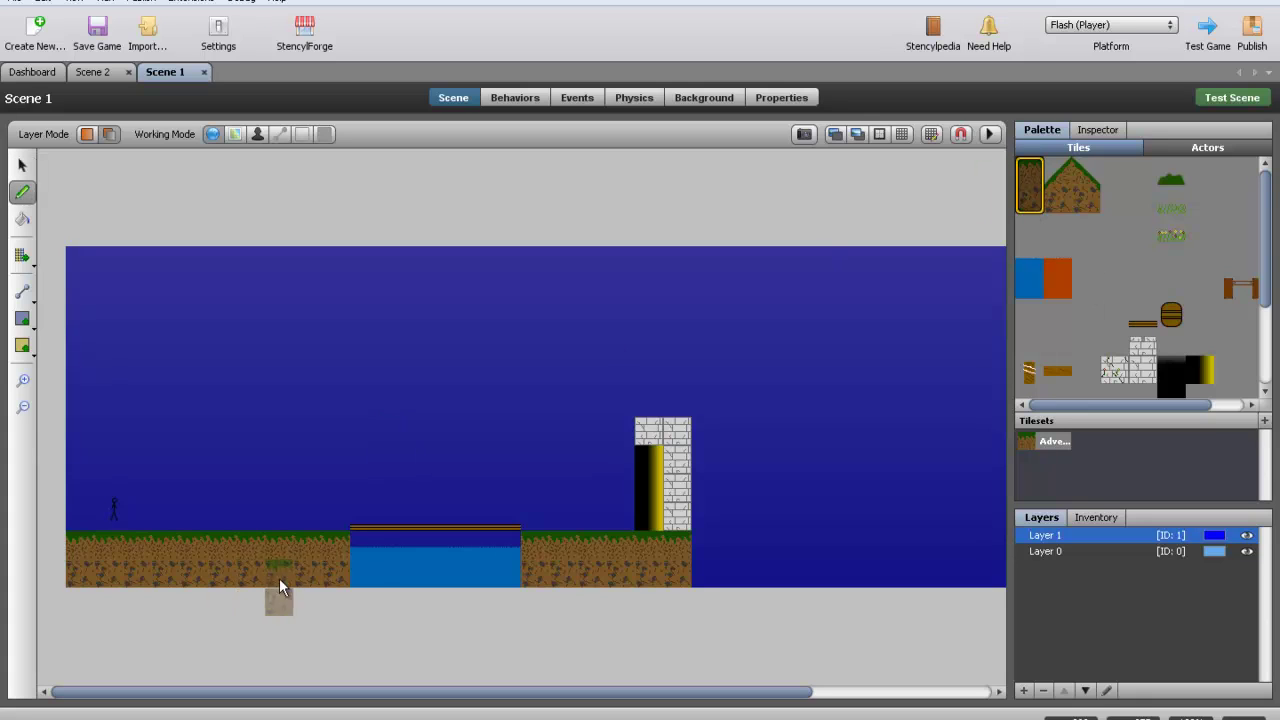
left_click(352, 550)
left_click_drag(350, 549, 487, 548)
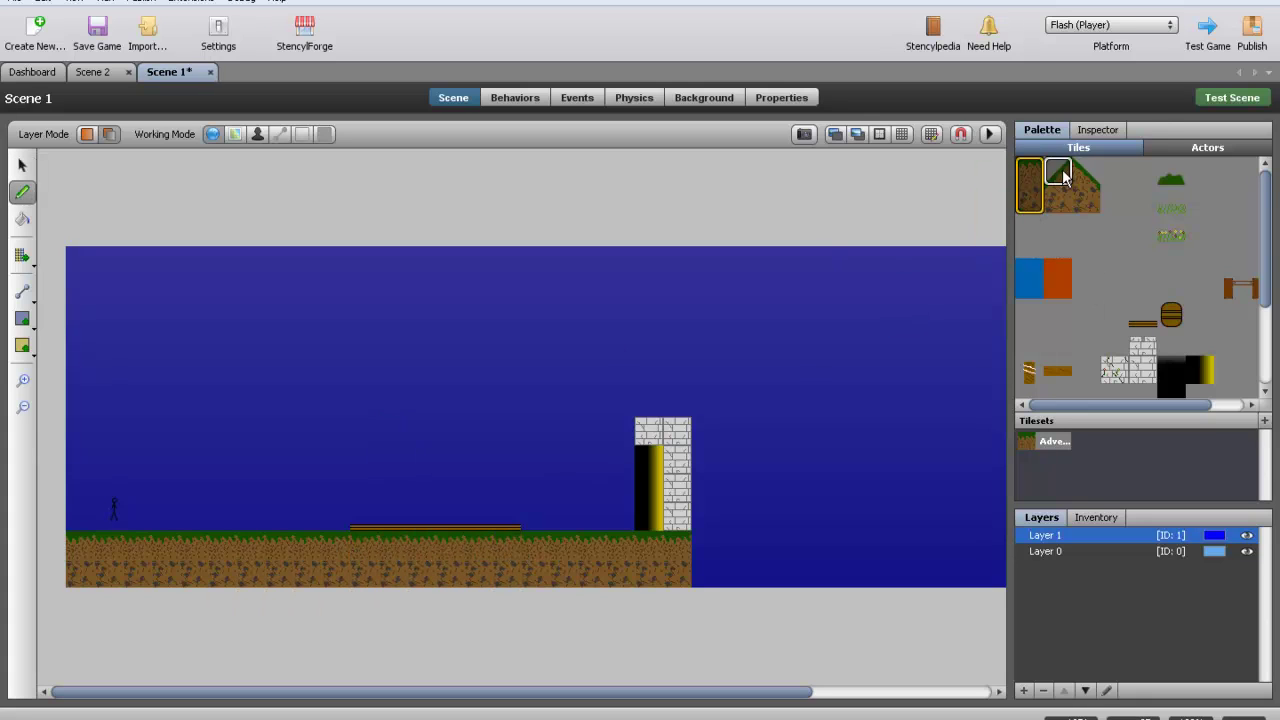
left_click(1207, 30)
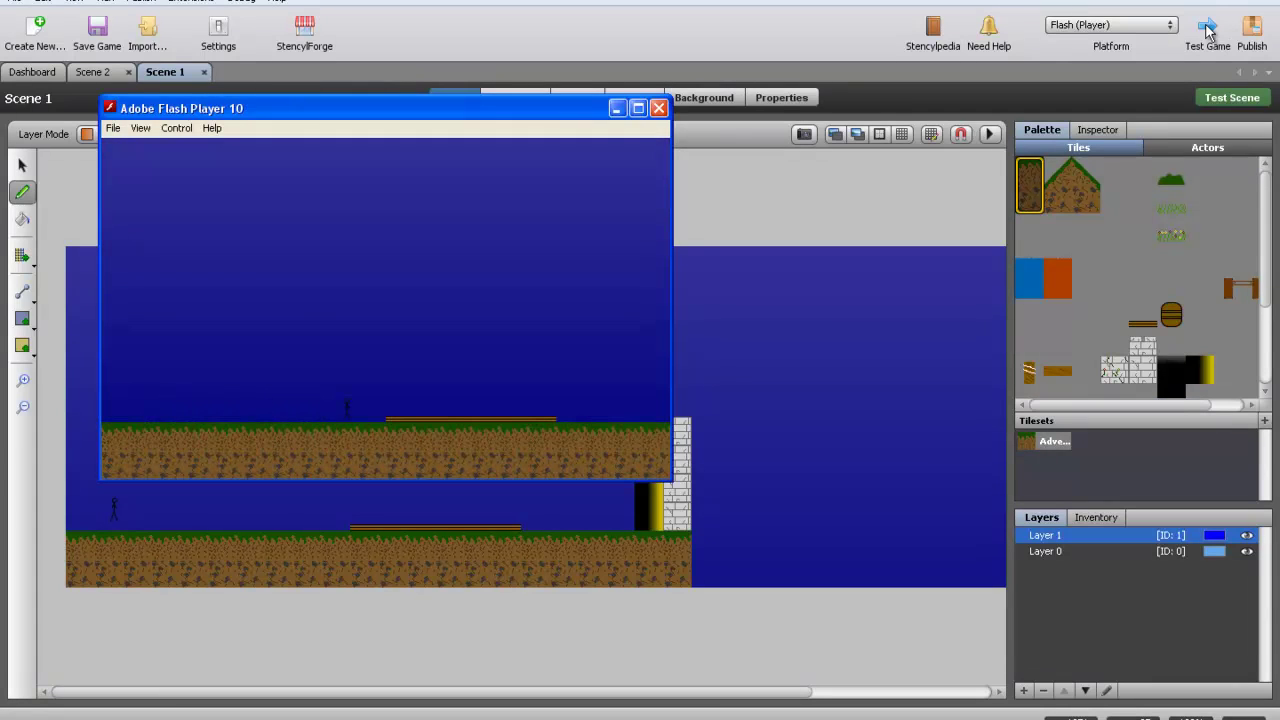
- Walk the character through the tower door into red Scene 2, close the game, and view the Scene 2 editor
key("Right")
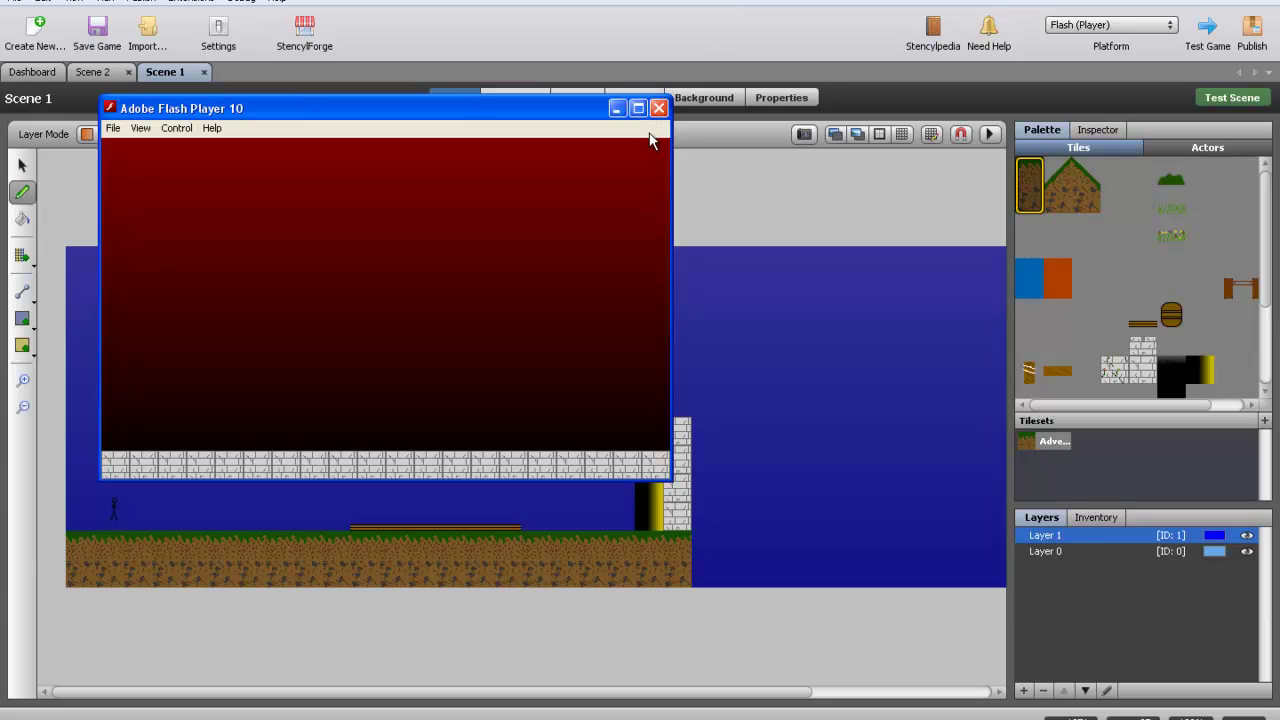
left_click(658, 108)
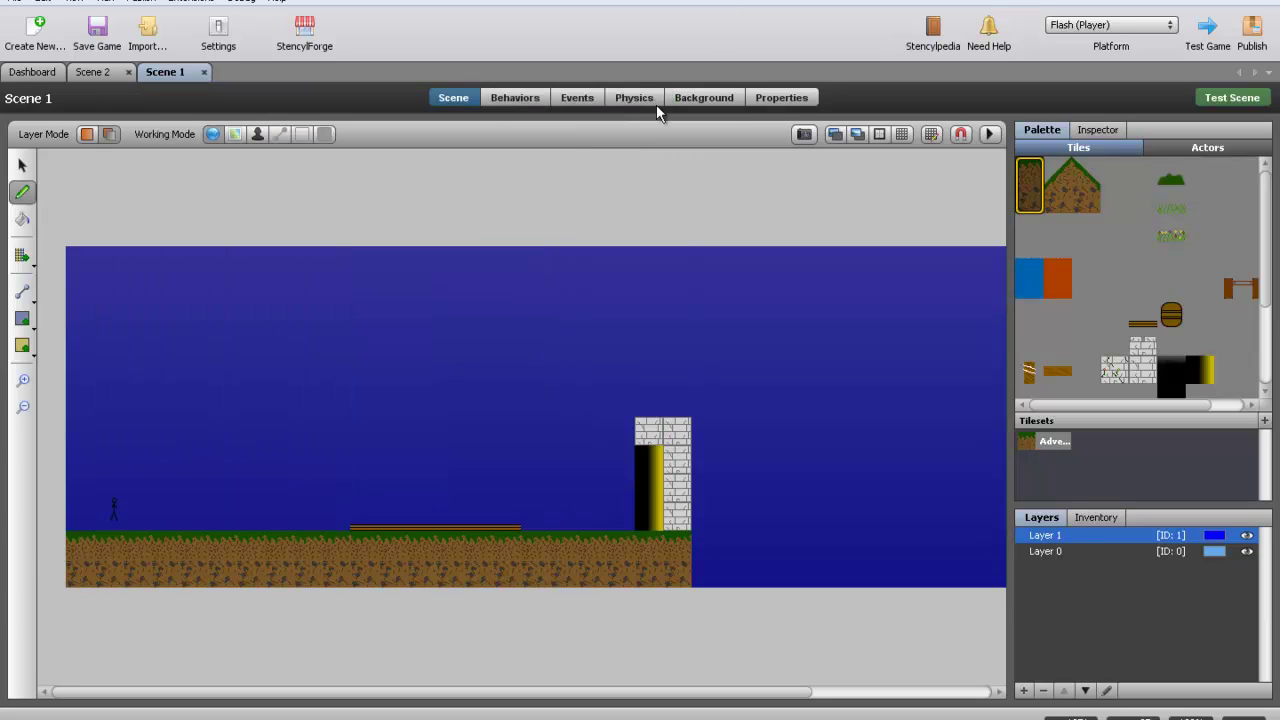
left_click(100, 73)
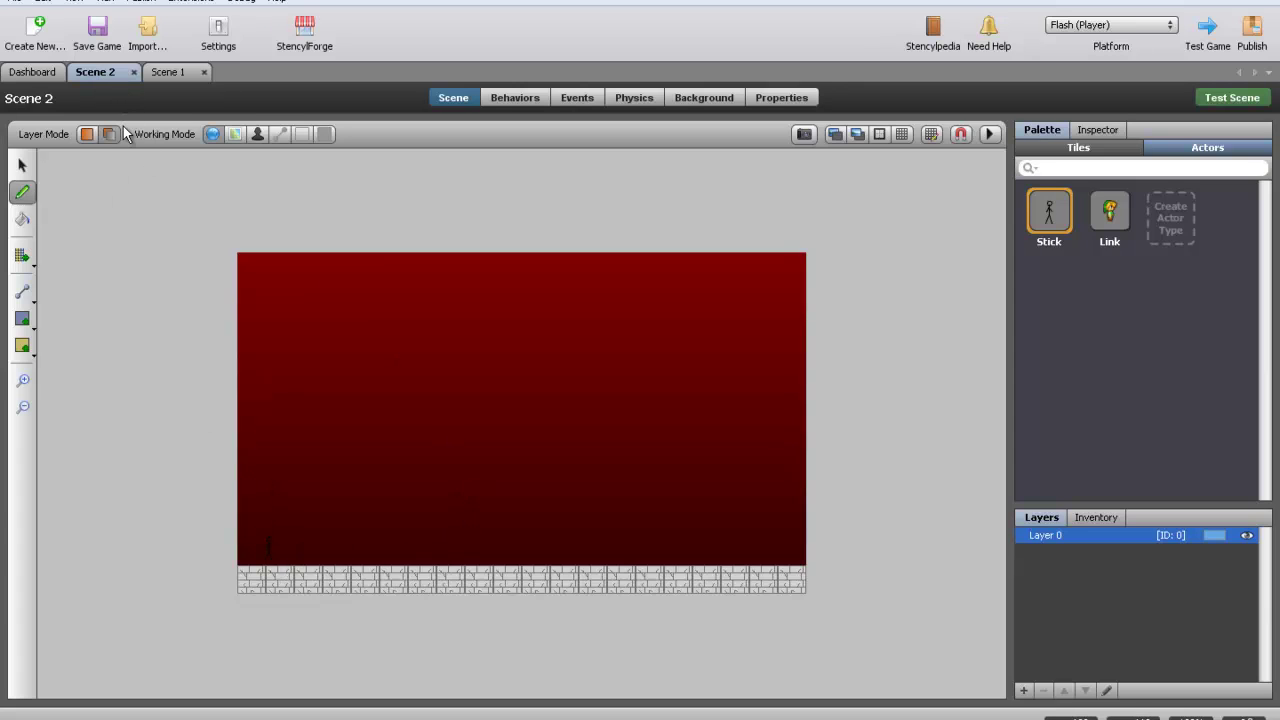
- Close the Scene 2 and Scene 1 editor tabs from the Dashboard and open StencylForge
left_click(15, 79)
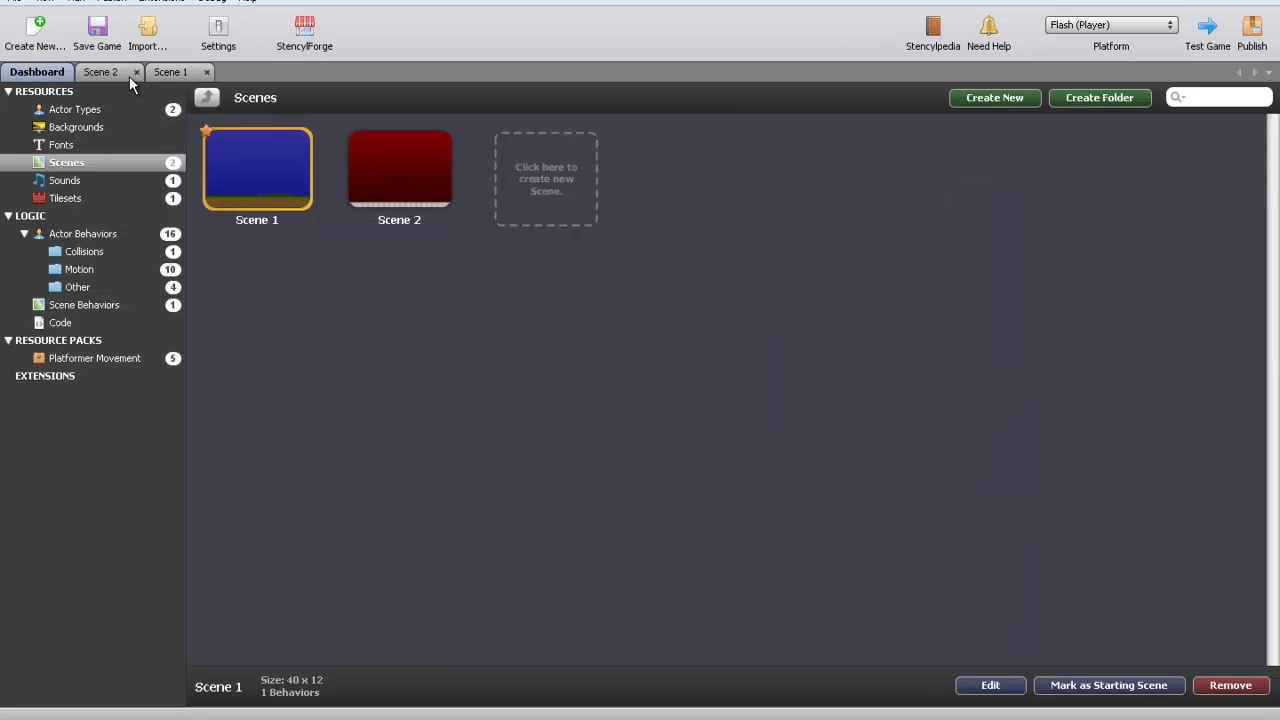
left_click(134, 73)
left_click(134, 73)
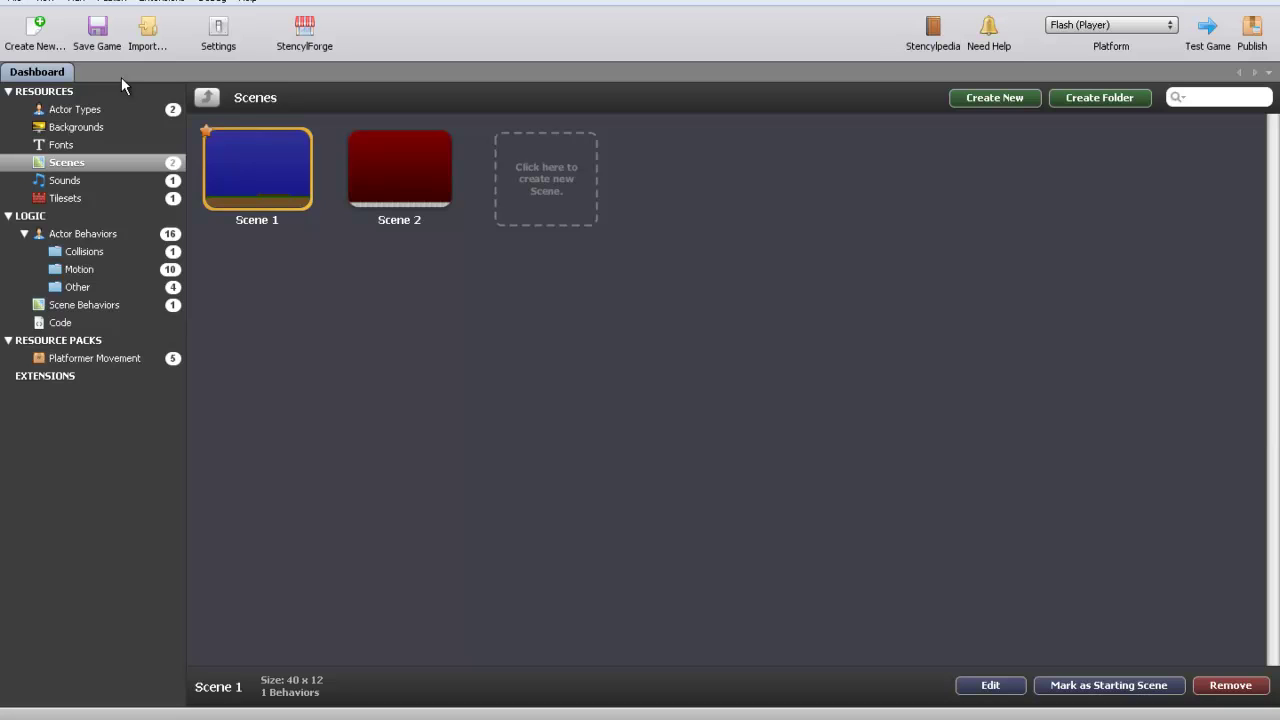
left_click(303, 30)
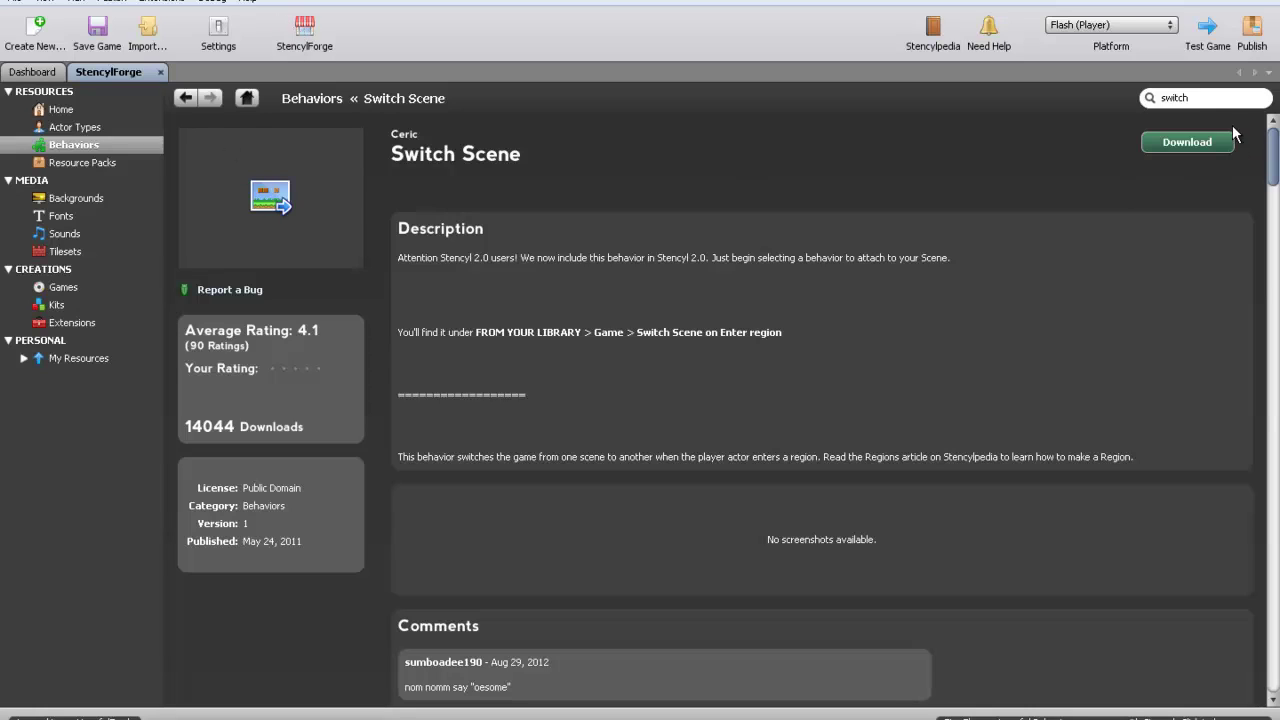
- Search StencylForge for the author's username, then go Home and run the search again
left_click_drag(1212, 98, 879, 92)
type("hopefulewok")
key("Return")
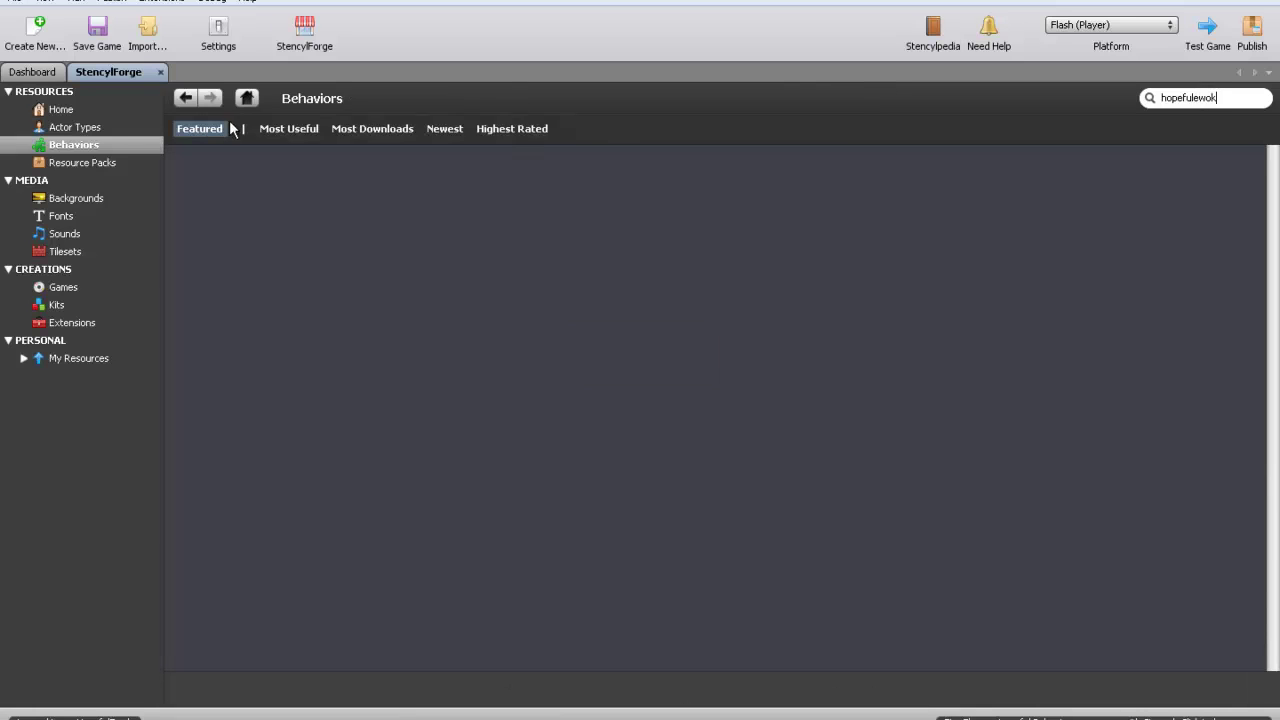
left_click(58, 109)
left_click(1223, 100)
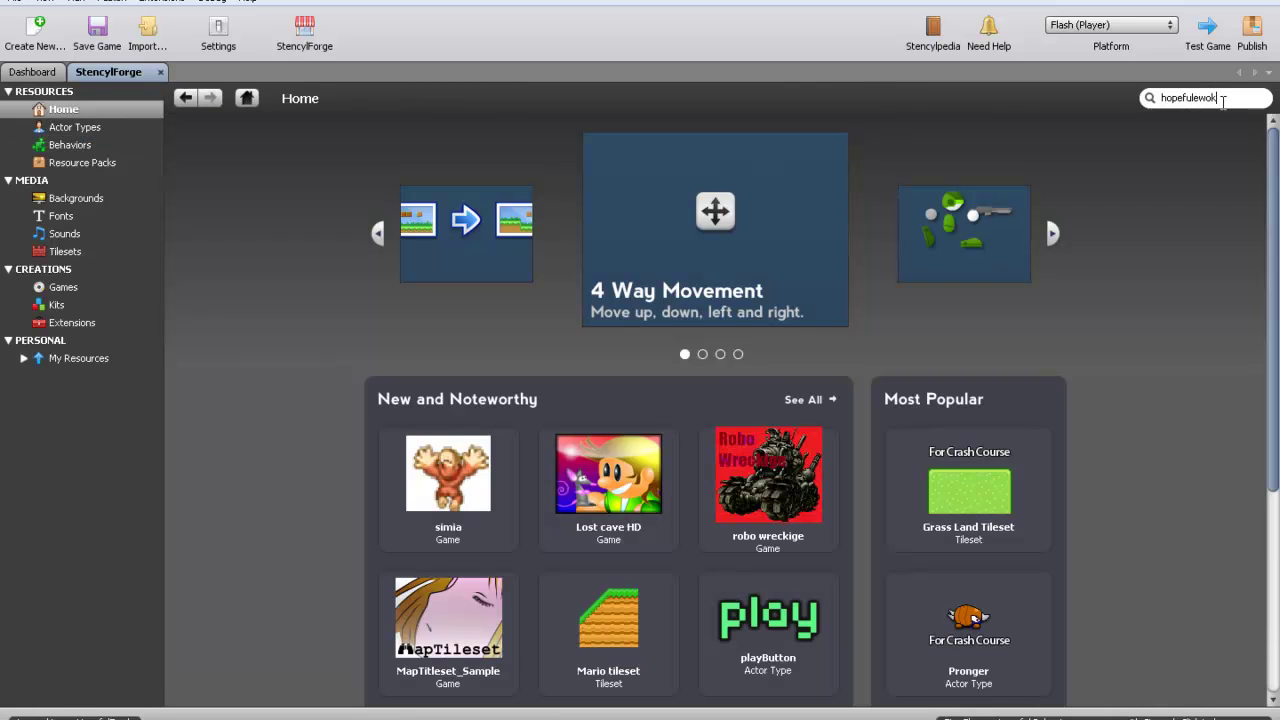
key("Return")
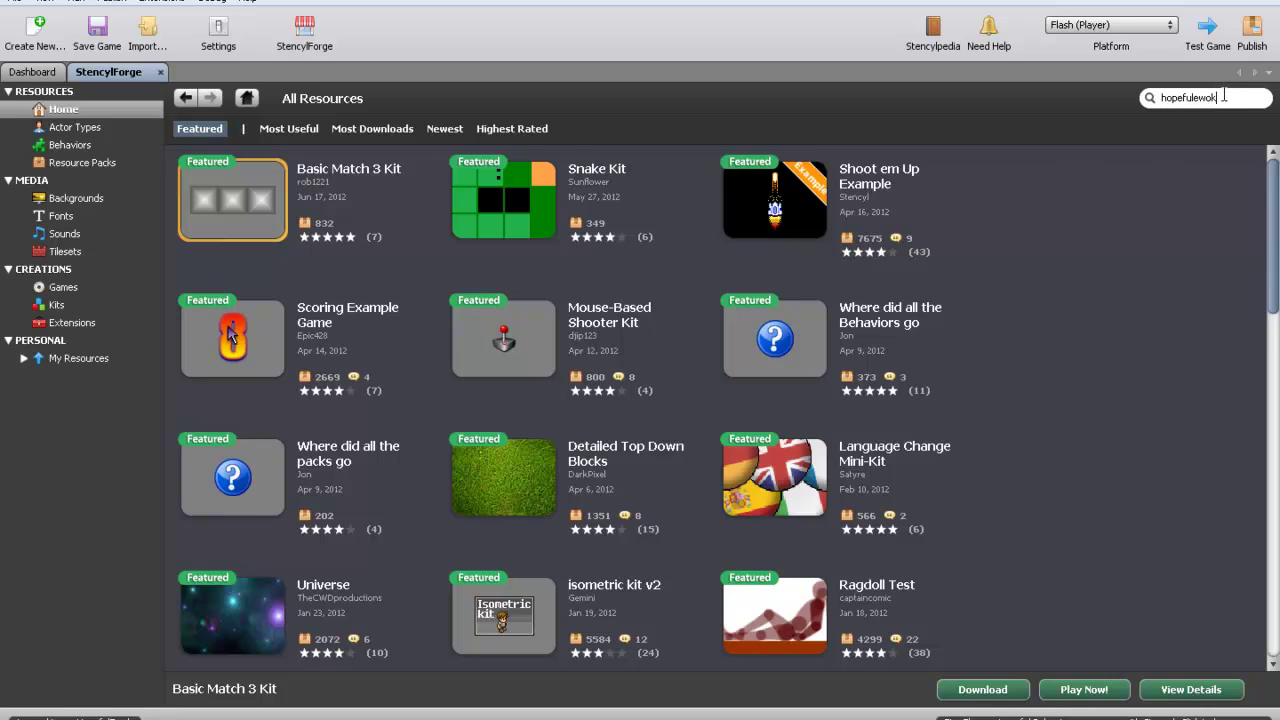